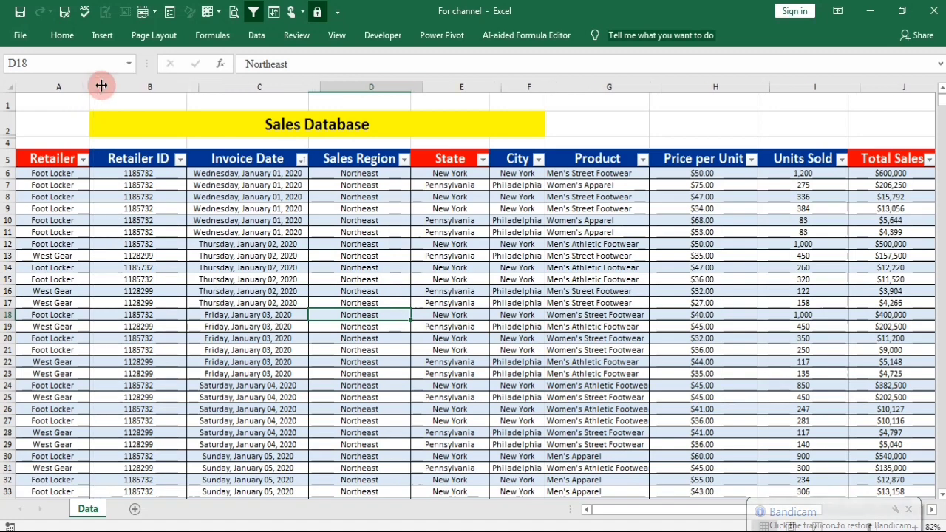
Widen the Retailer and Units Sold columns slightly in the sales database.
double_click(92, 84)
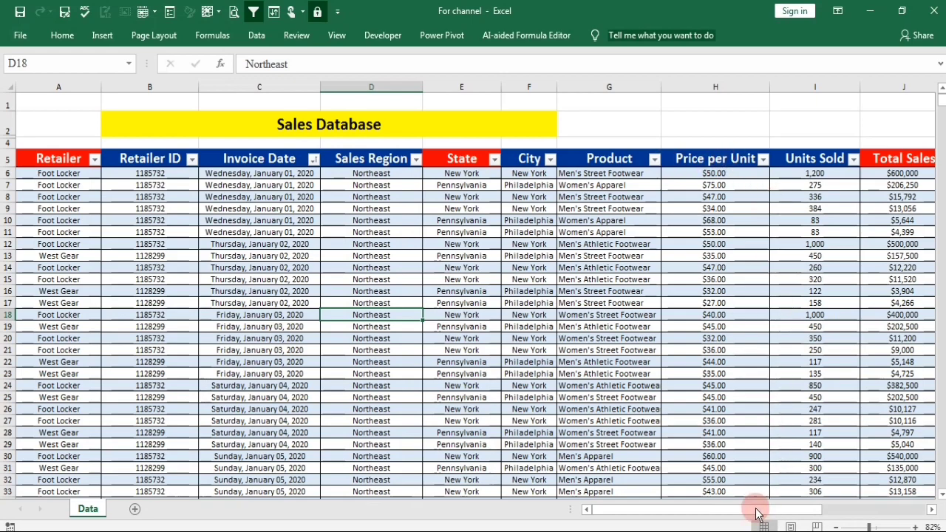
drag(756, 509, 832, 509)
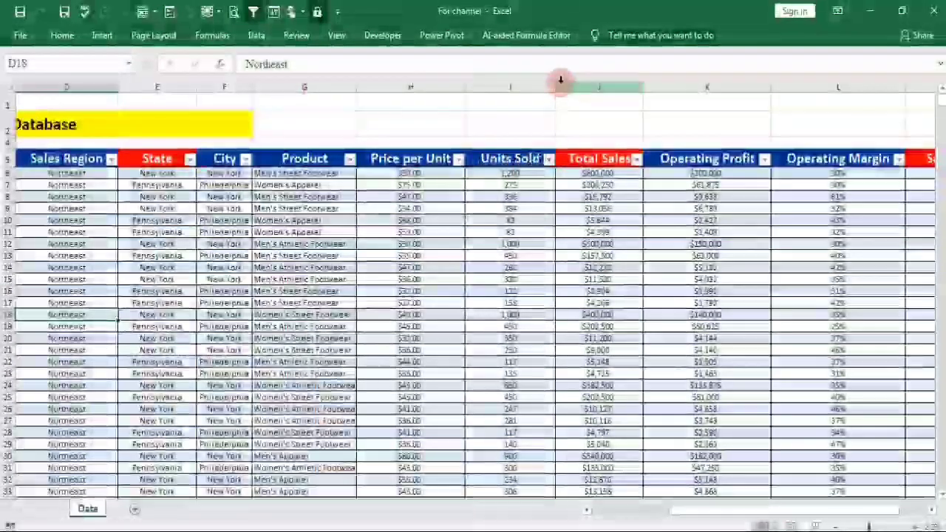
drag(555, 87, 582, 91)
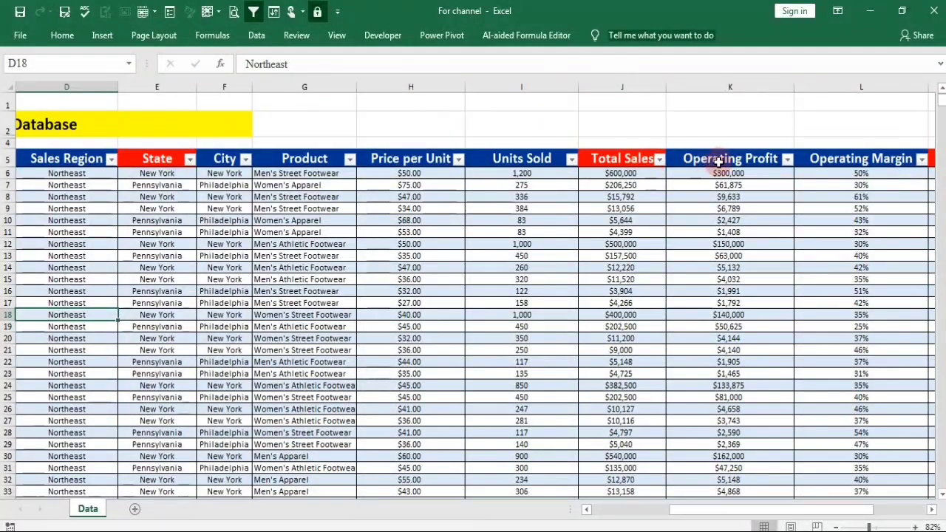
Examine the sales records on the Data sheet, from the header row down through the January 2020 invoices.
drag(743, 509, 661, 506)
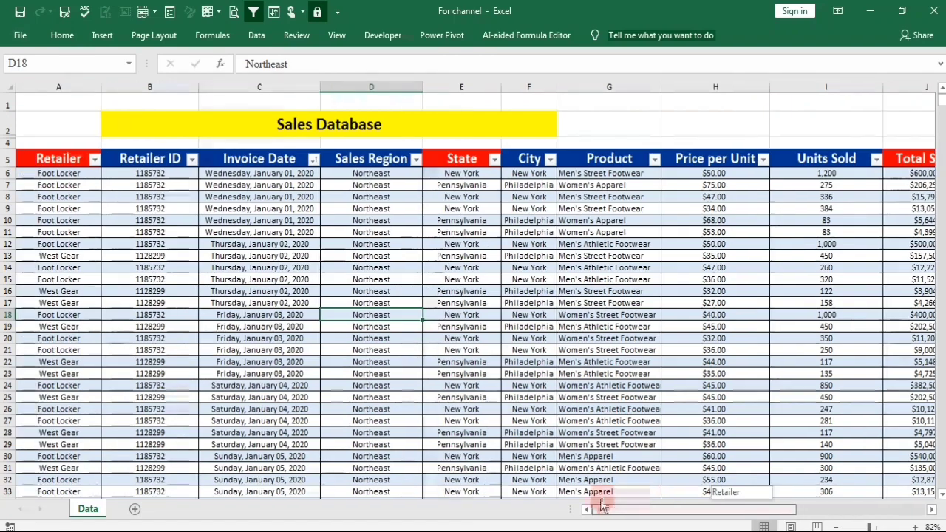
scroll(296, 368, down, 6)
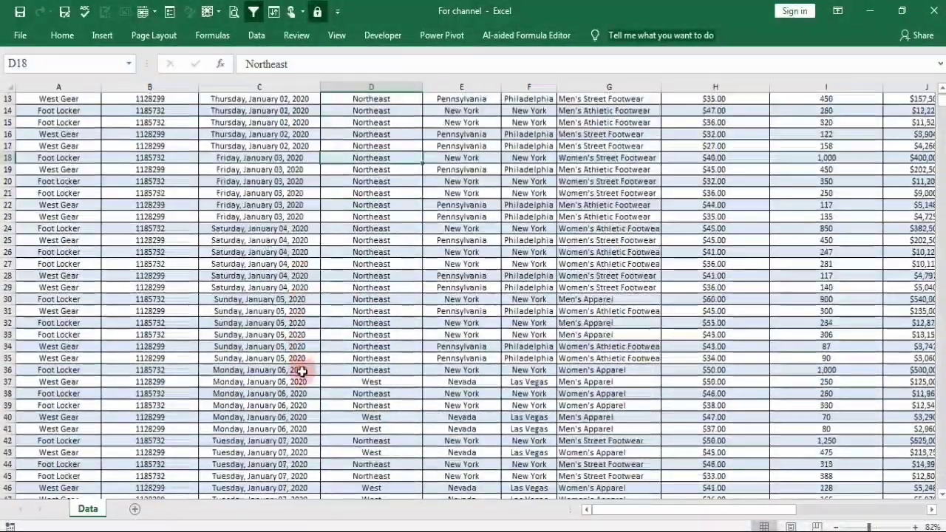
scroll(302, 388, down, 5)
scroll(302, 388, down, 13)
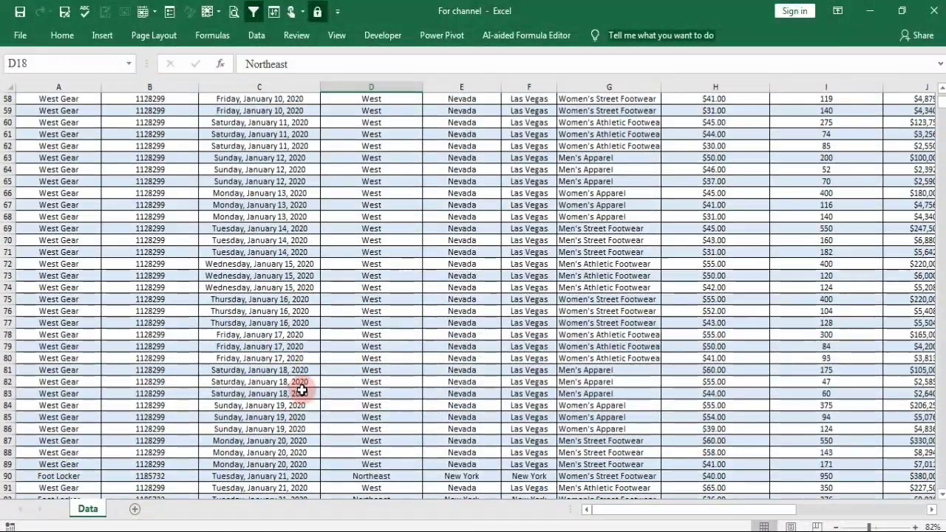
scroll(291, 497, down, 7)
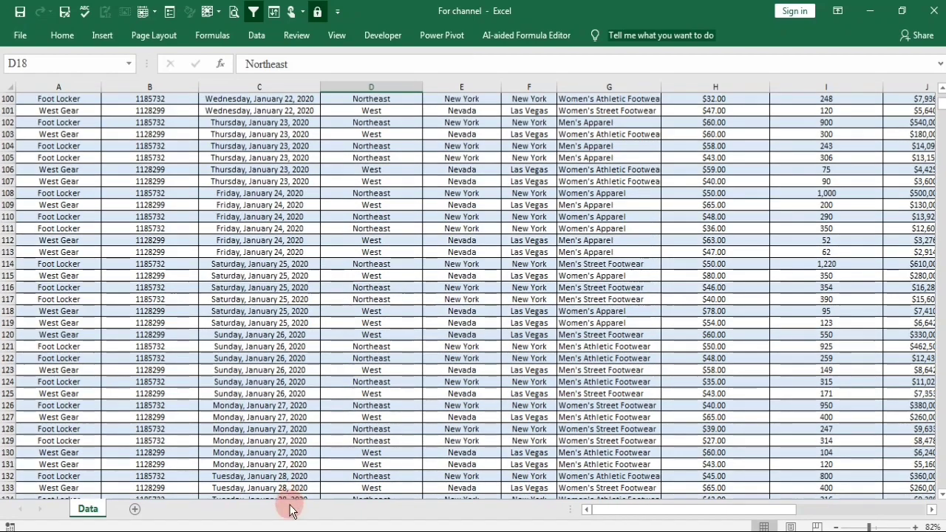
scroll(290, 510, down, 7)
scroll(291, 510, up, 20)
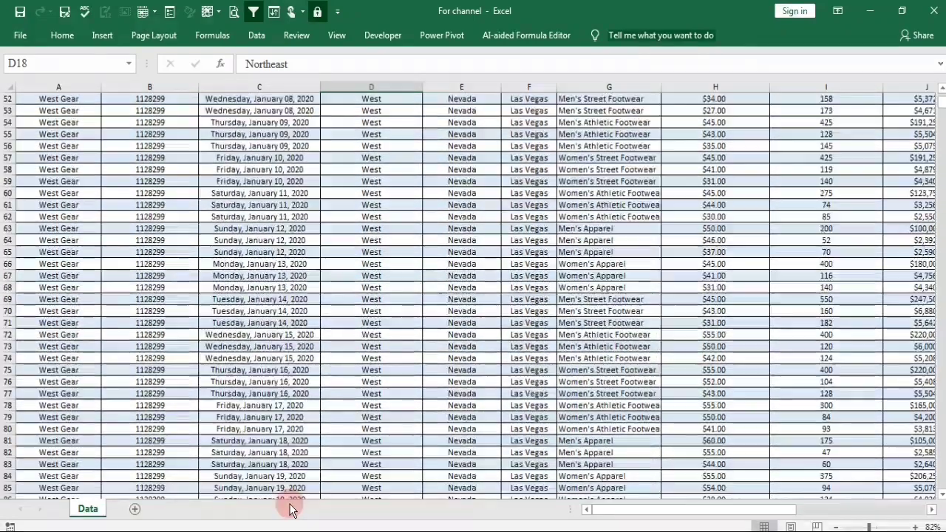
scroll(204, 203, up, 17)
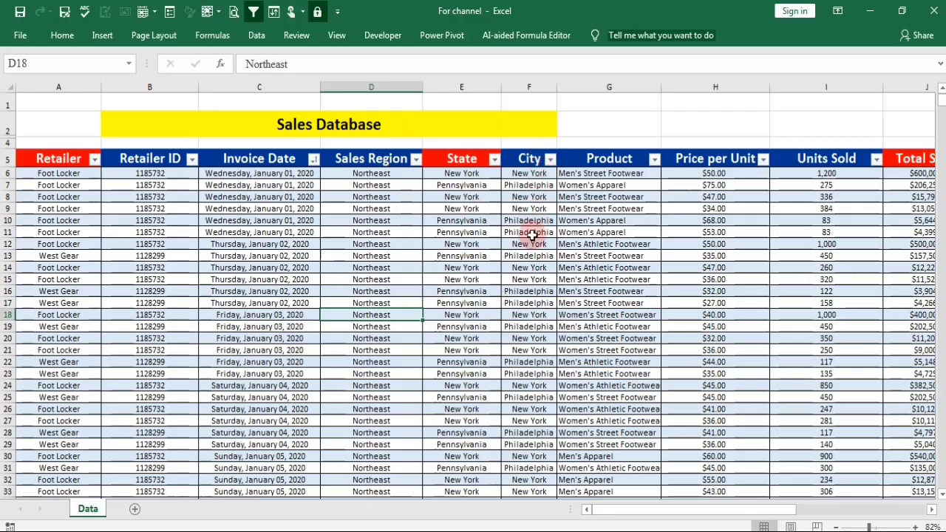
scroll(527, 332, down, 4)
scroll(527, 341, up, 4)
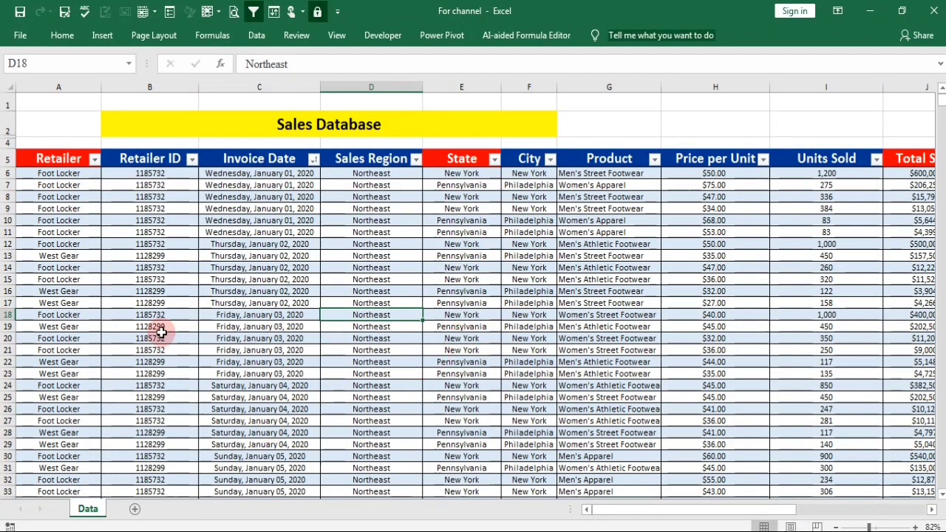
Create a PivotTable on a new worksheet from the whole sales data range Data!$A$5:$M$9653.
click(129, 246)
key(ctrl+a)
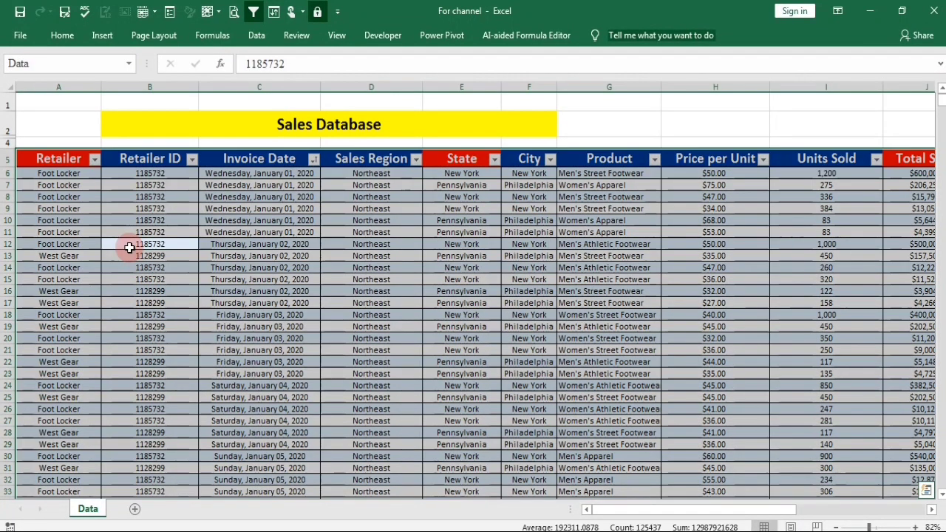
click(104, 34)
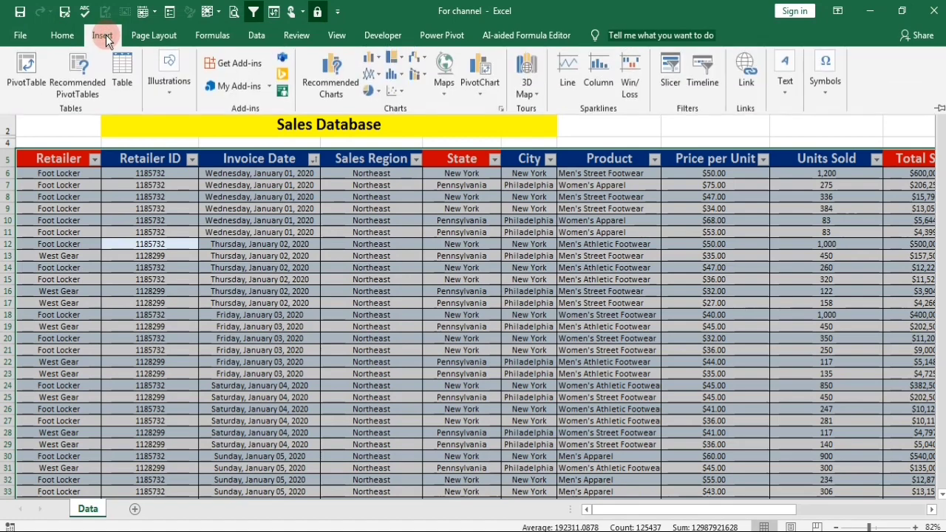
click(25, 83)
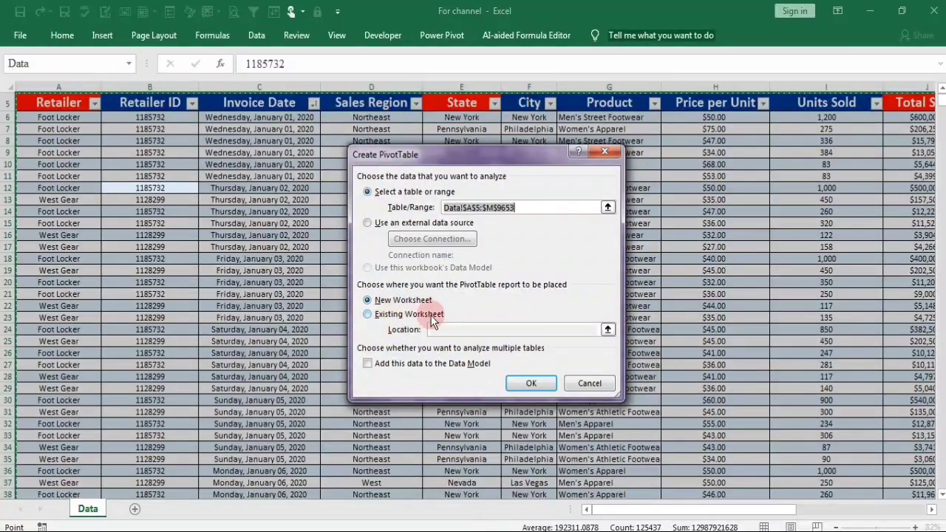
click(532, 385)
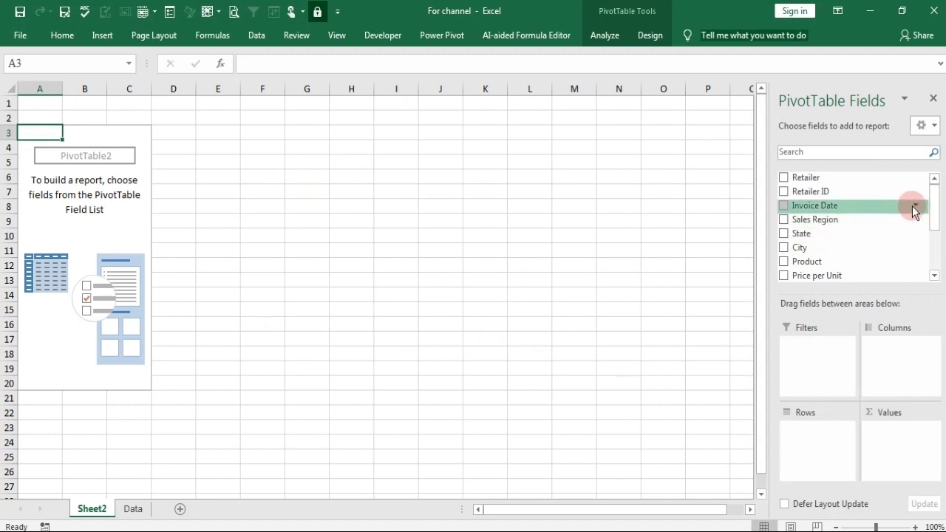
Add Total Sales to the PivotTable's values and Product to its rows.
drag(934, 212, 935, 243)
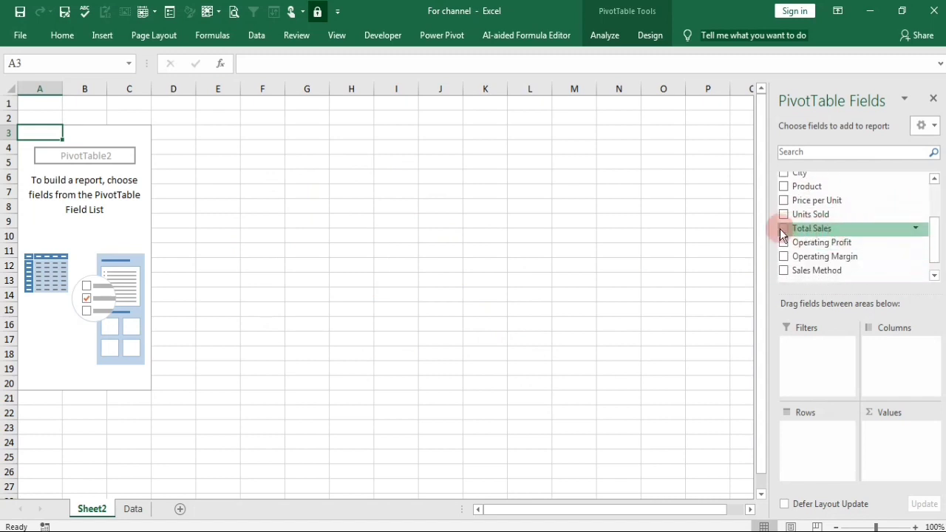
drag(787, 234, 894, 451)
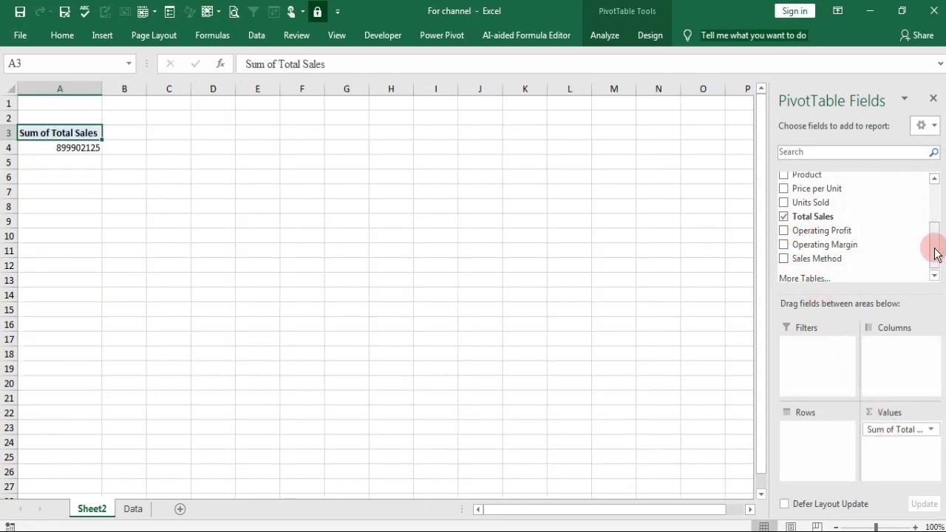
drag(935, 248, 936, 237)
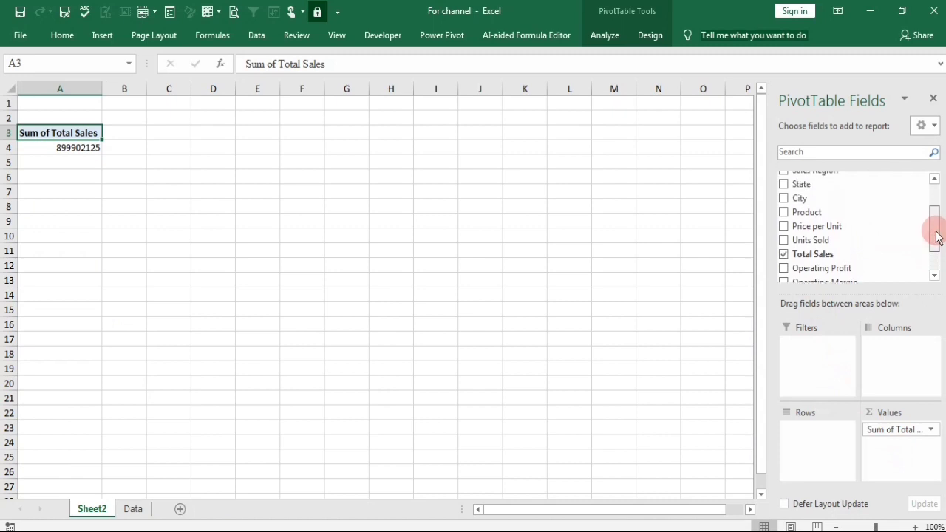
drag(806, 213, 811, 434)
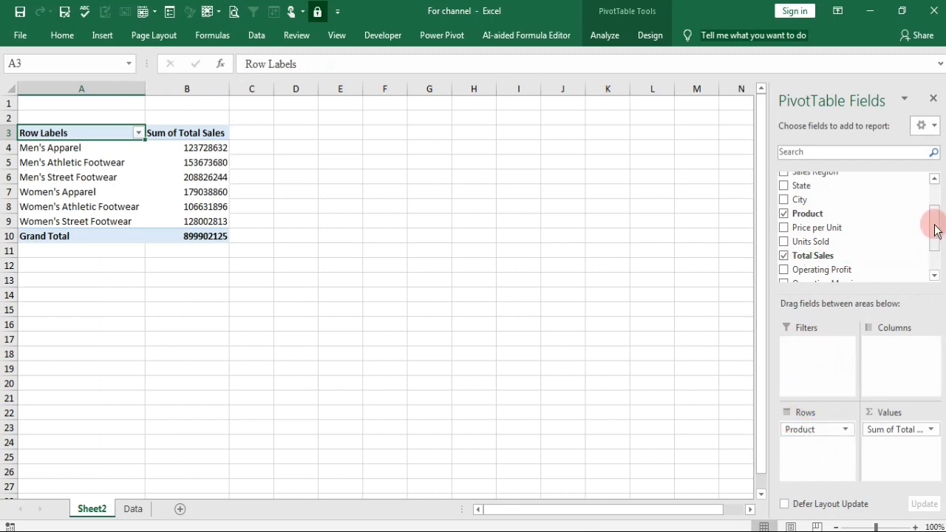
Add Sales Region above Product in the PivotTable's rows and City as its report filter.
drag(935, 230, 934, 190)
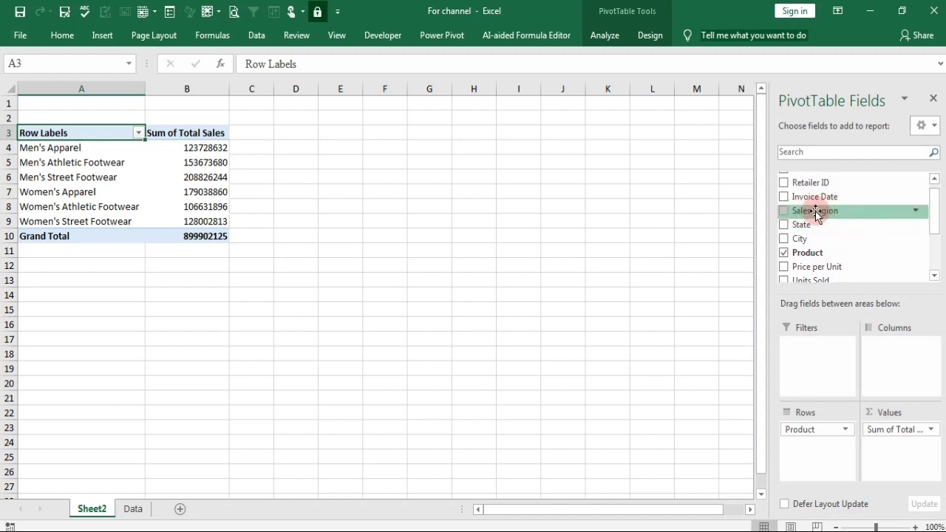
drag(822, 214, 809, 448)
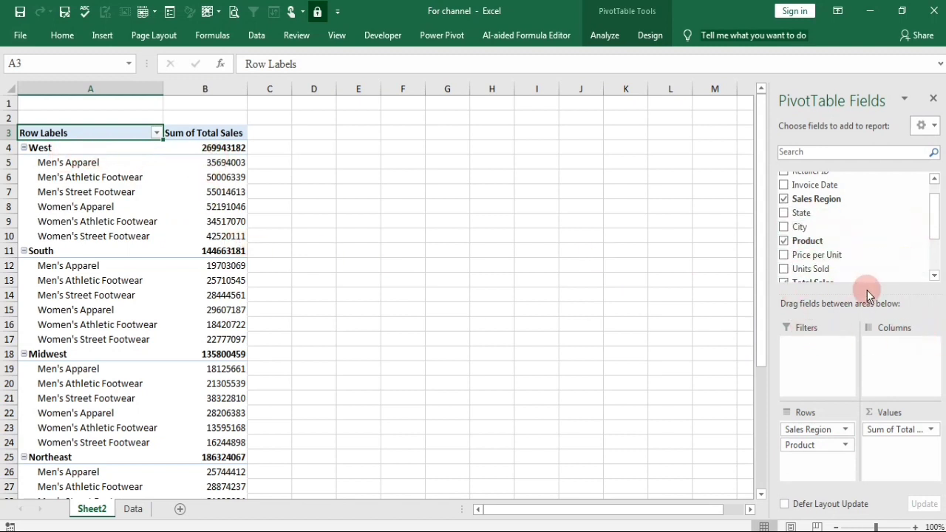
drag(935, 221, 937, 211)
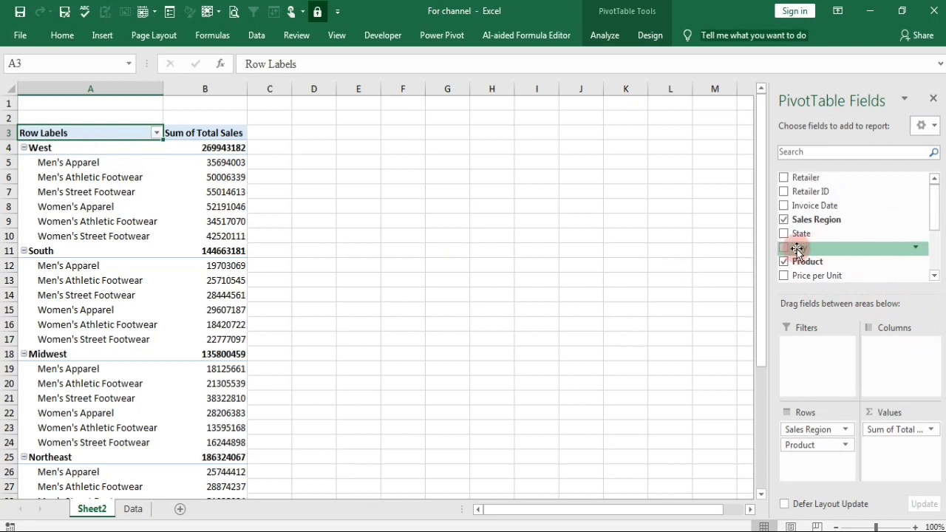
drag(798, 249, 804, 360)
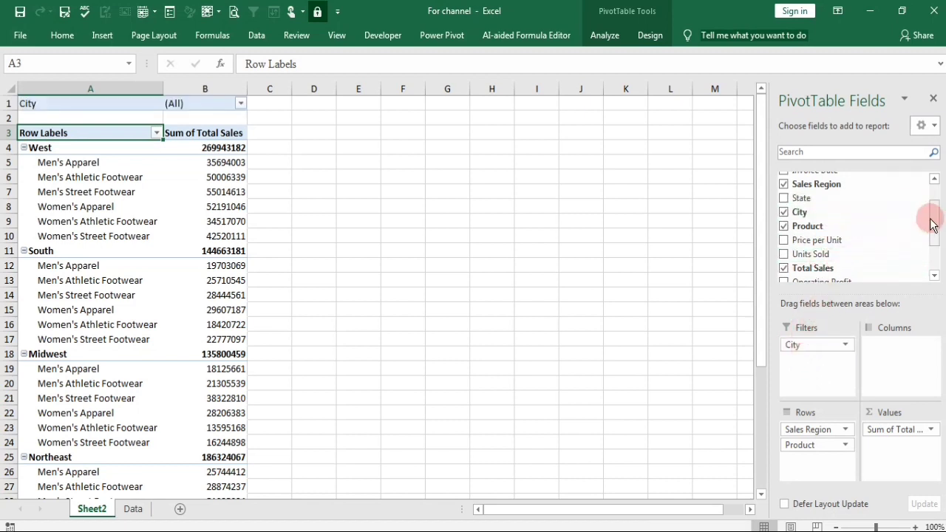
Add Invoice Date to the PivotTable's columns, removing the Years and Invoice Date levels so only Quarters remains.
drag(932, 220, 935, 207)
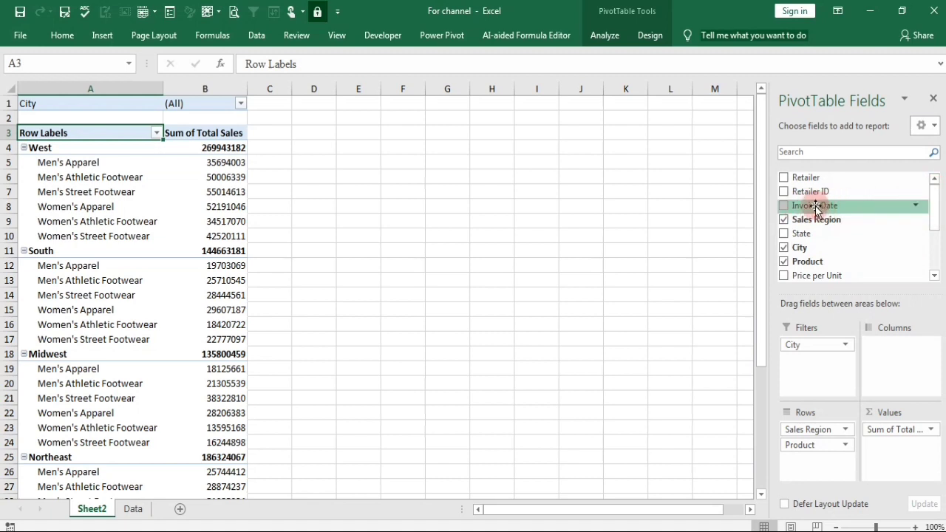
drag(820, 211, 885, 356)
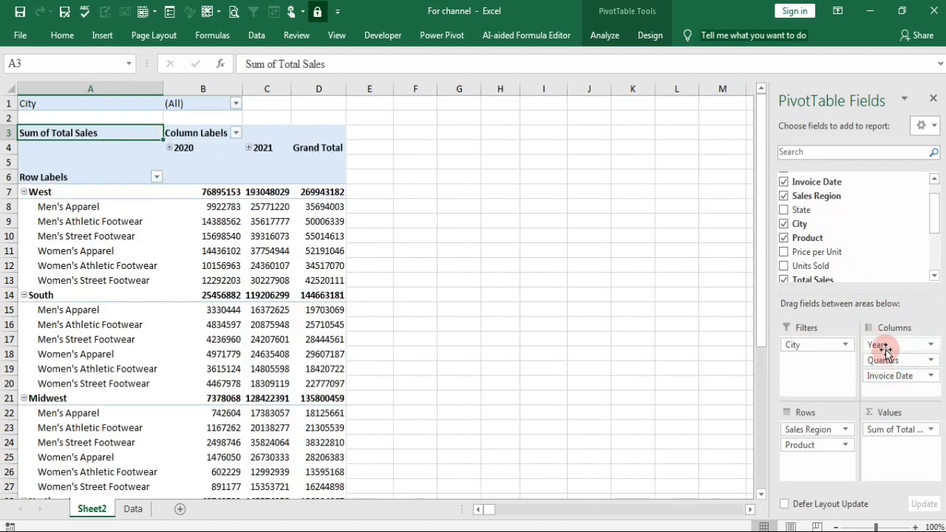
drag(873, 345, 870, 249)
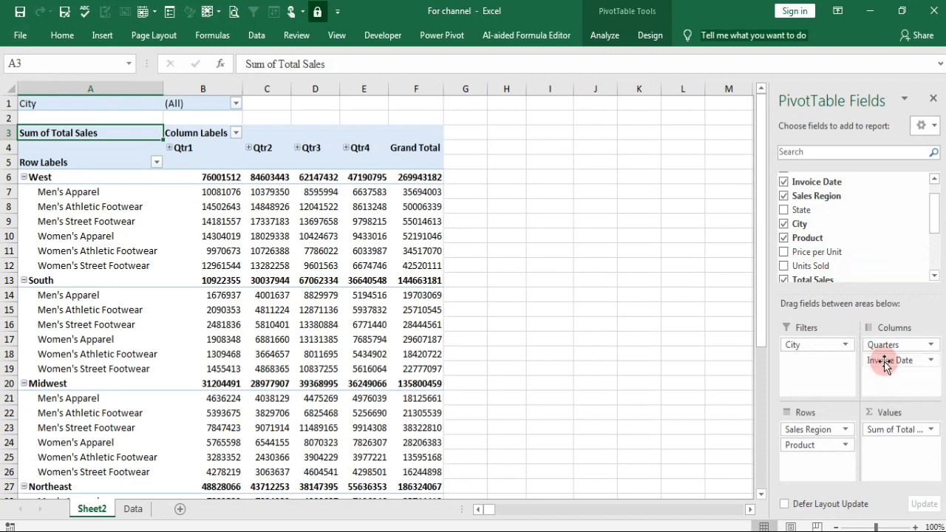
drag(877, 366, 784, 205)
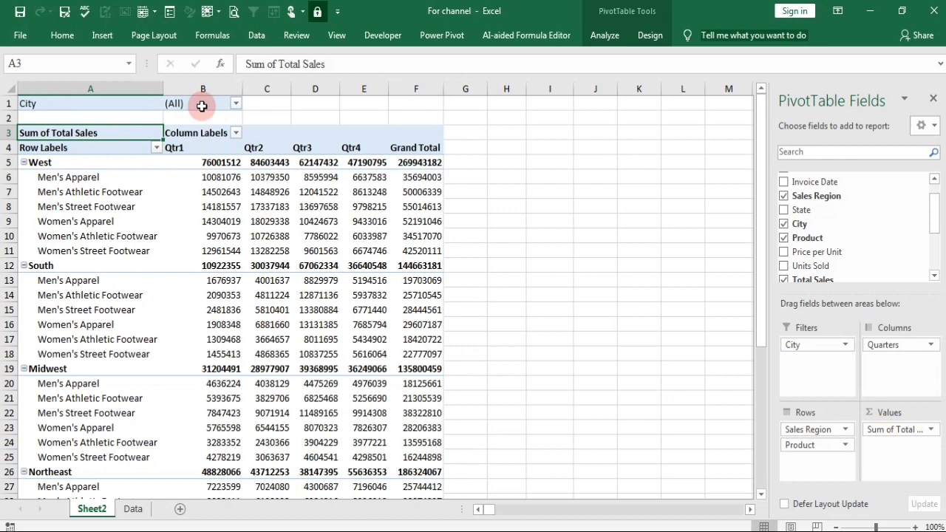
click(236, 104)
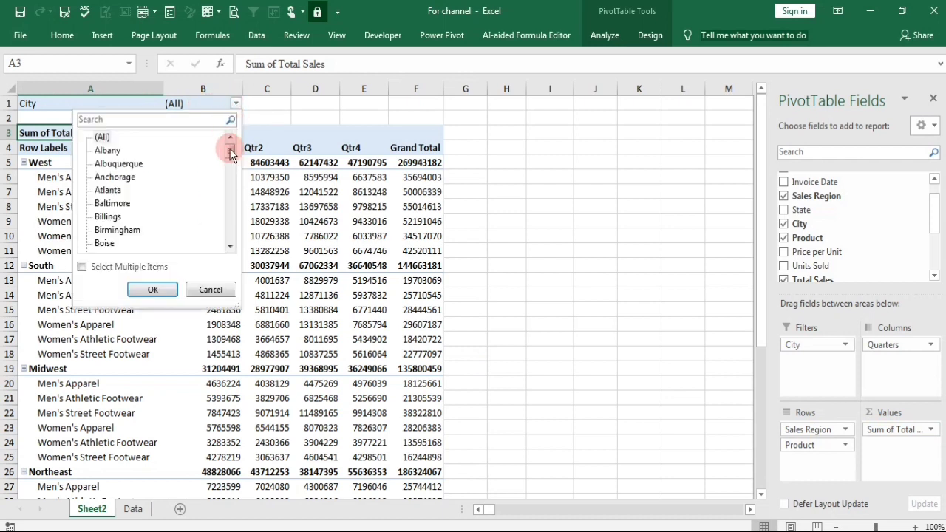
mouse_move(229, 153)
mouse_down()
mouse_move(235, 244)
mouse_move(230, 148)
mouse_up()
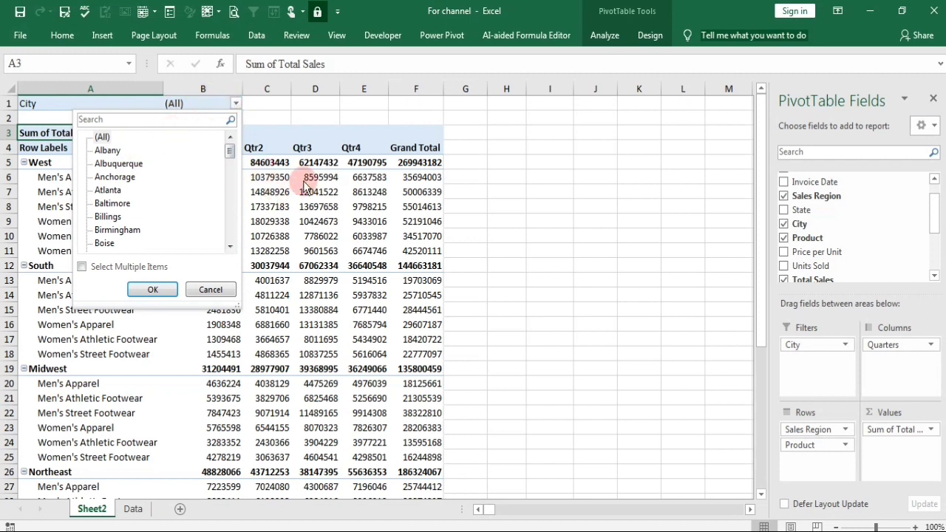
click(272, 115)
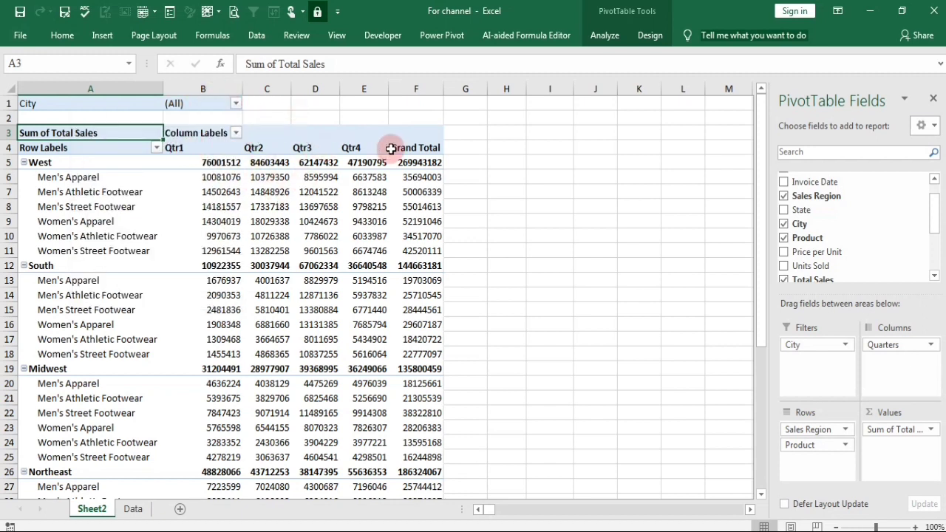
Filter the PivotTable report by City to show only Boston.
click(234, 105)
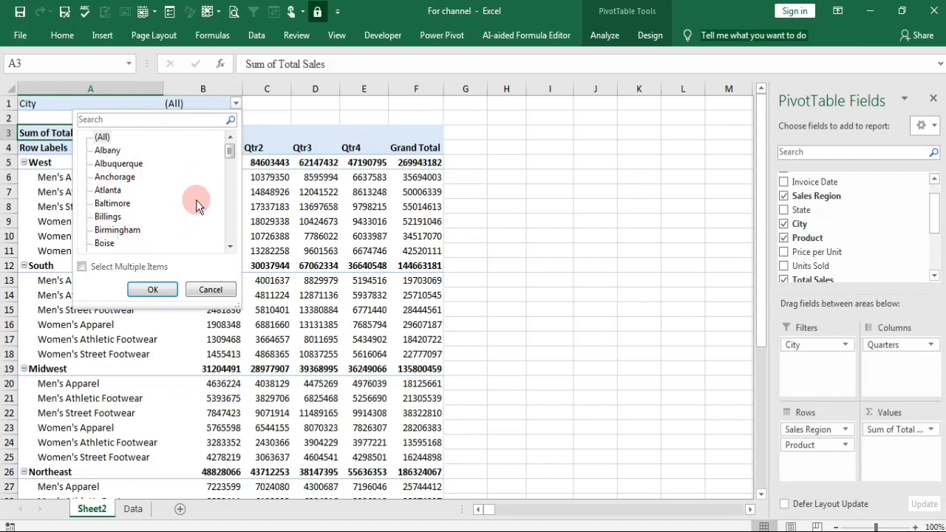
drag(231, 153, 210, 169)
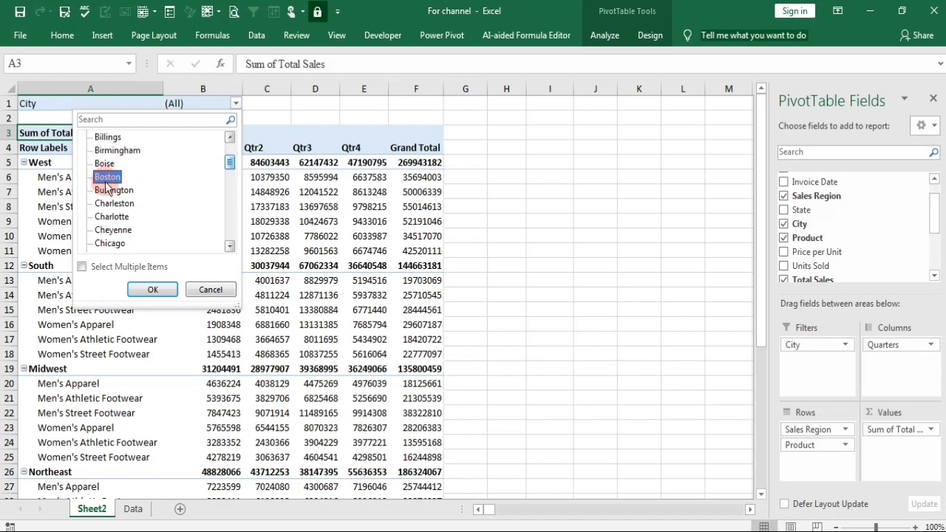
click(152, 291)
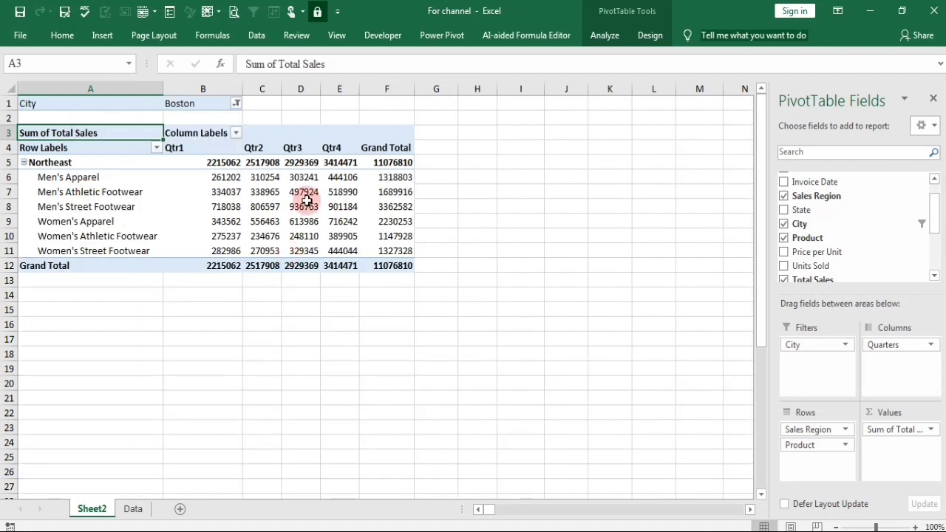
Reset the City report filter to (All) so the PivotTable covers every city.
mouse_move(281, 237)
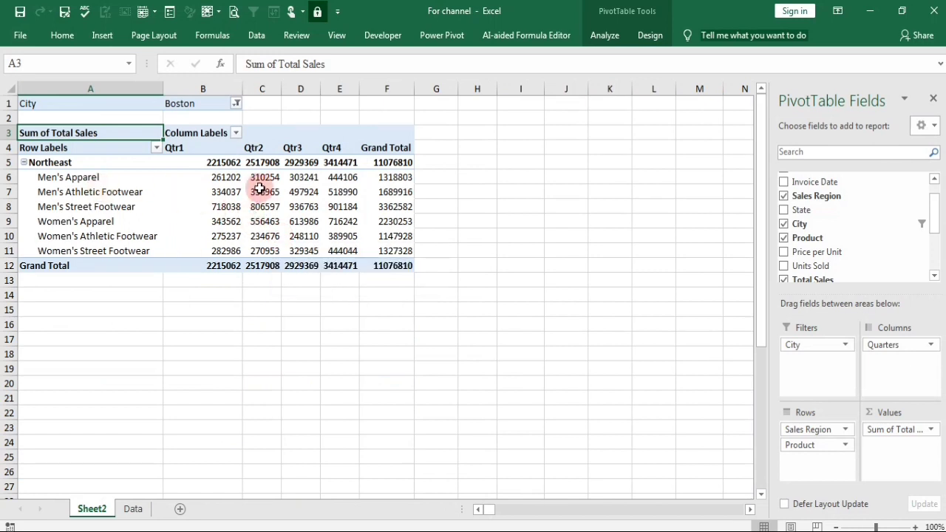
mouse_move(314, 217)
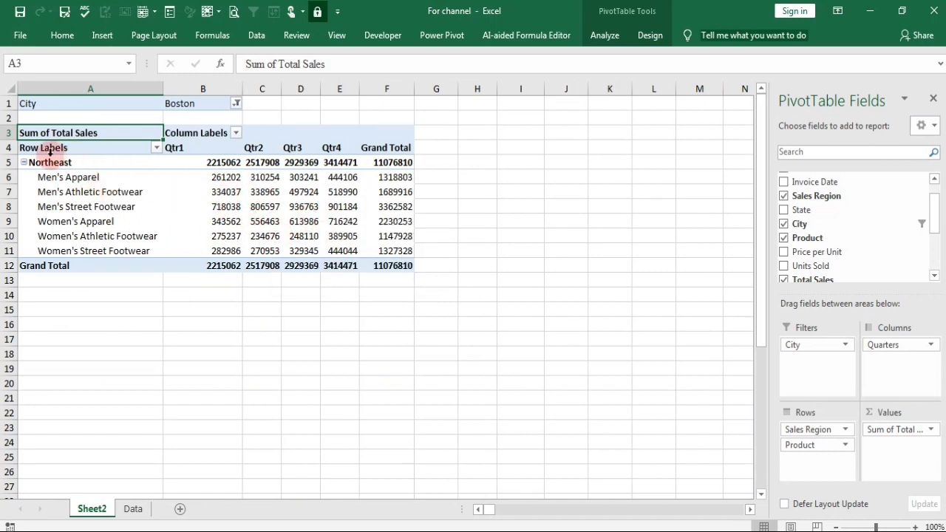
click(236, 103)
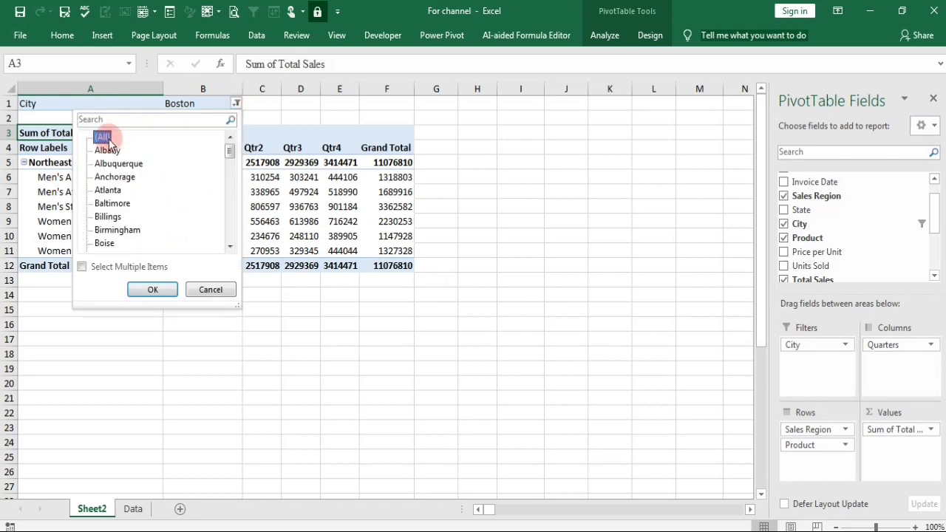
click(152, 289)
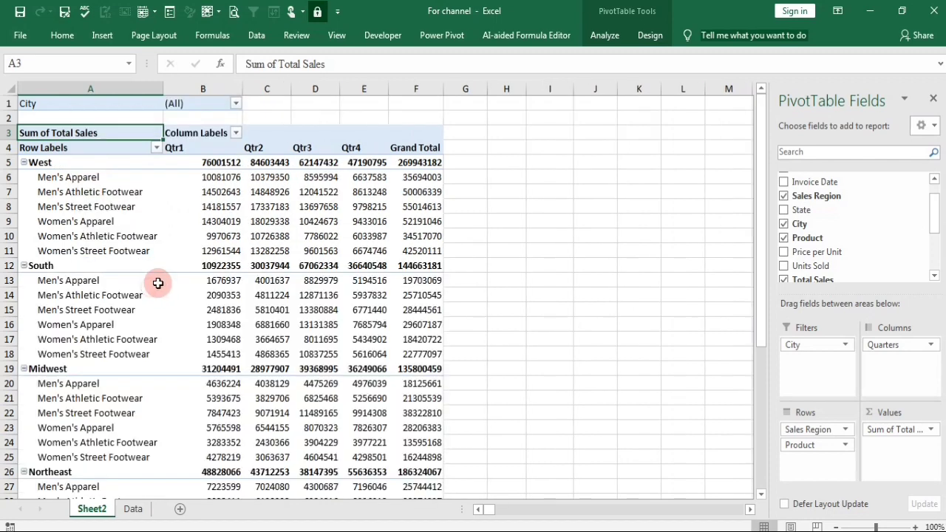
Change the PivotTable's report layout to tabular form.
click(296, 216)
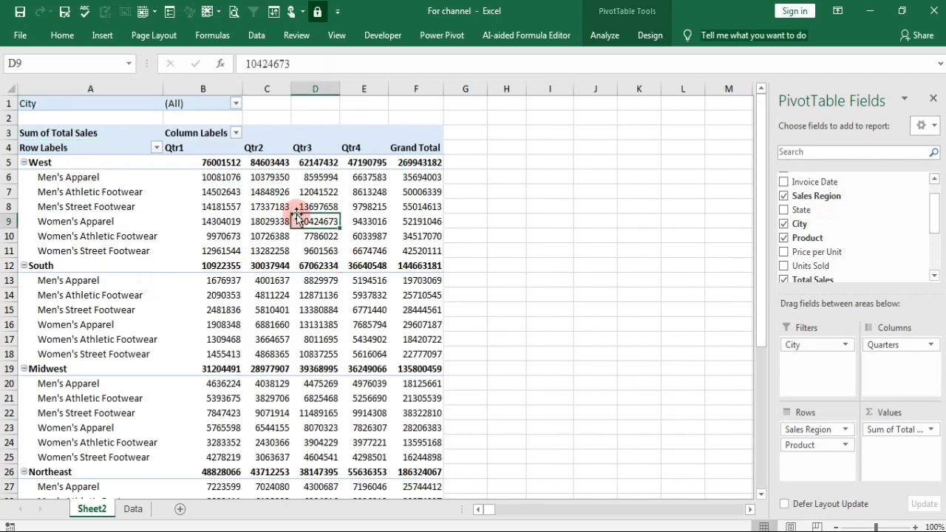
click(645, 34)
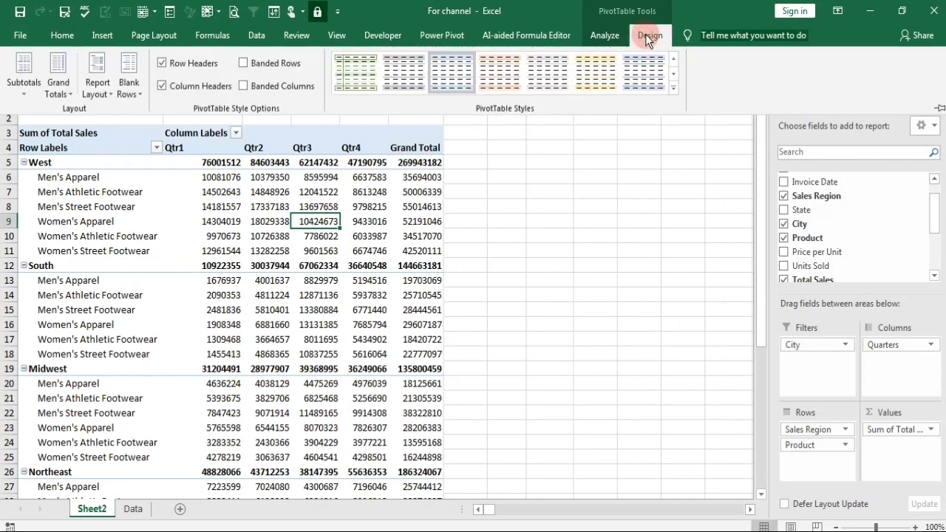
click(605, 35)
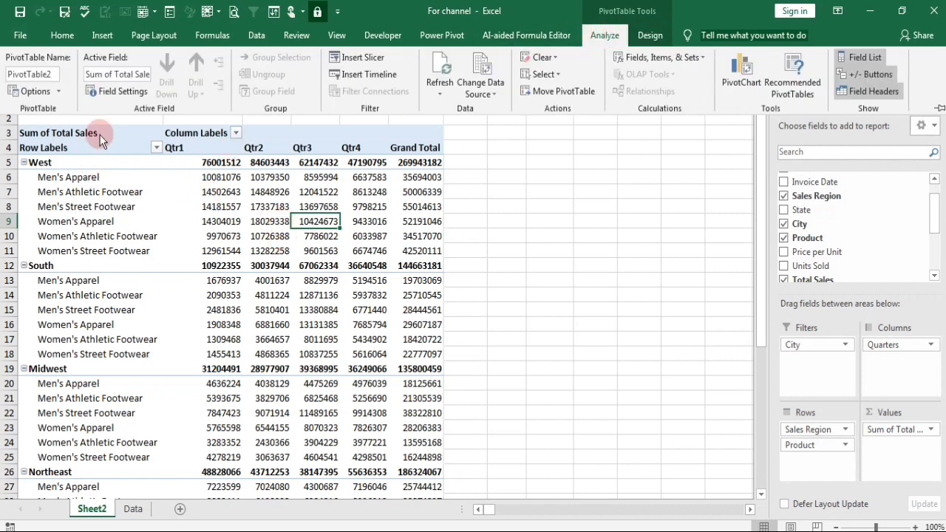
click(650, 34)
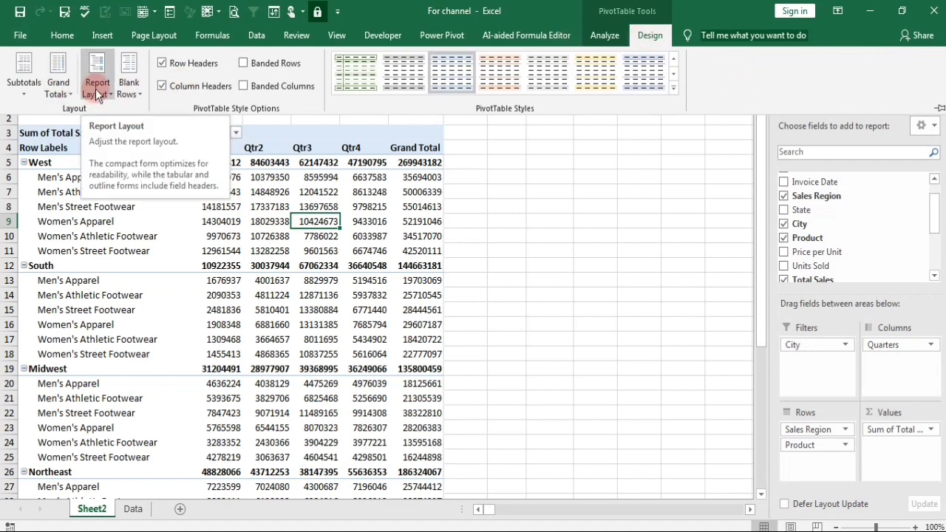
click(100, 96)
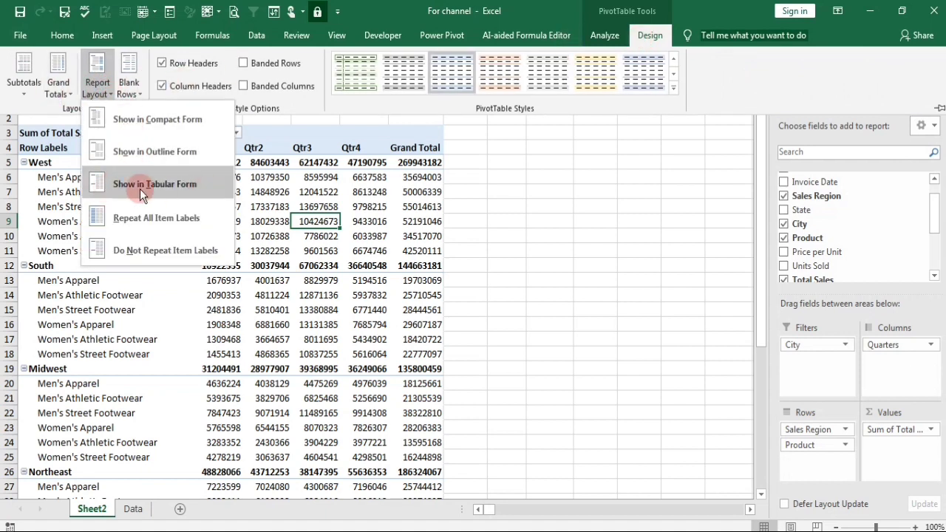
click(174, 185)
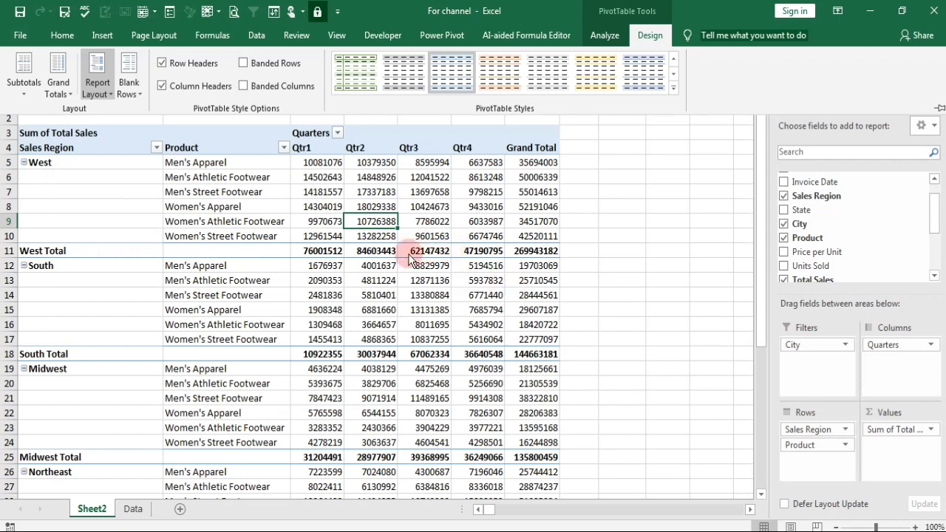
Enable merging and centering of cells with labels in the PivotTable's layout and format options.
click(605, 36)
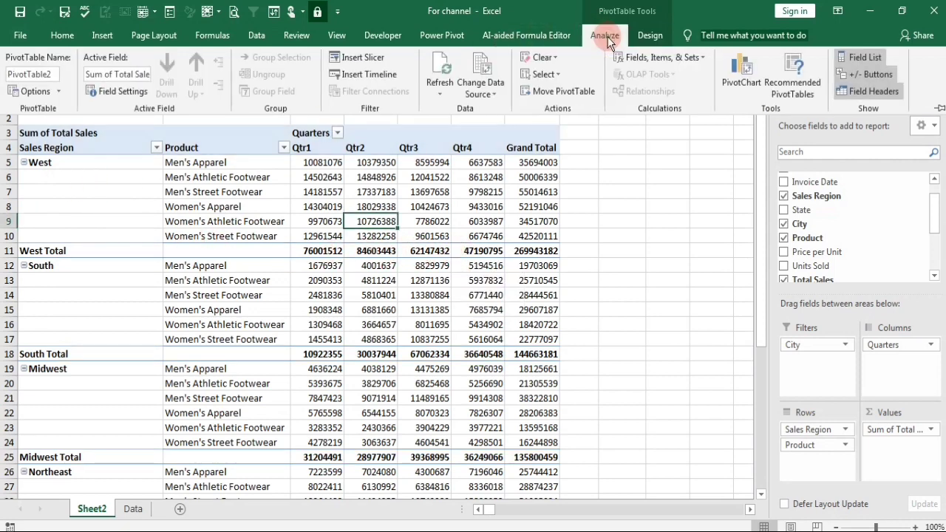
click(57, 90)
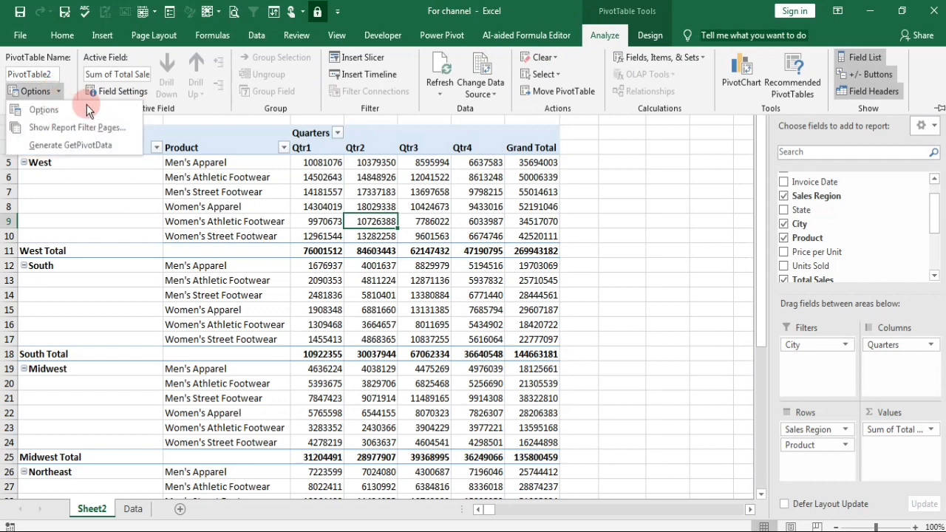
click(54, 107)
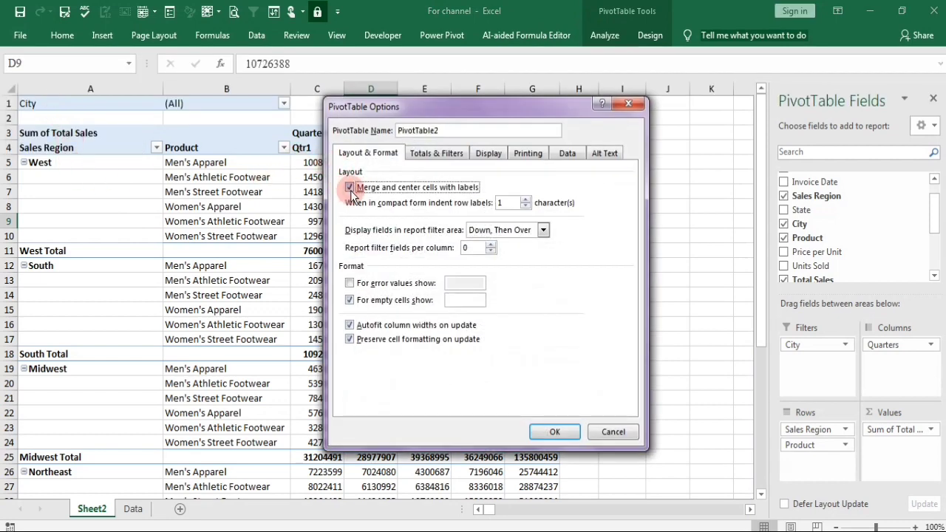
click(555, 432)
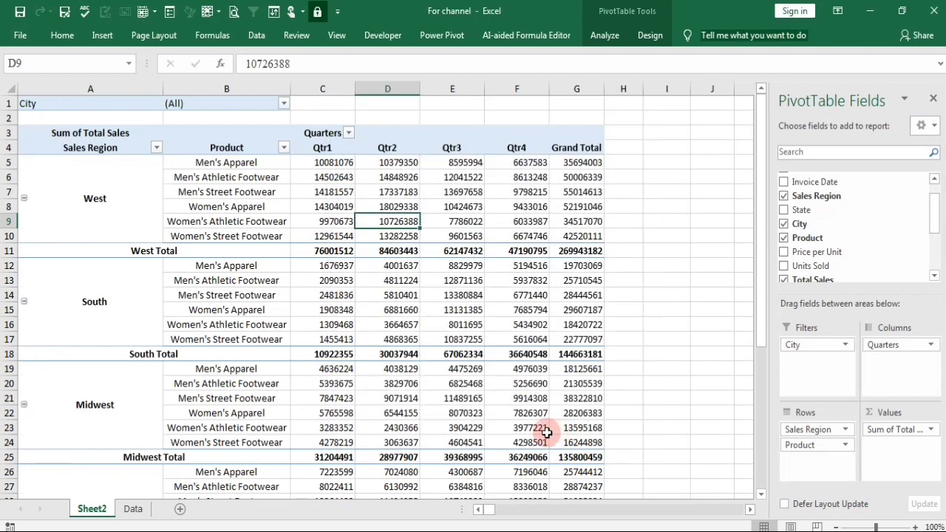
Select the entire PivotTable and autofit its column widths.
click(317, 191)
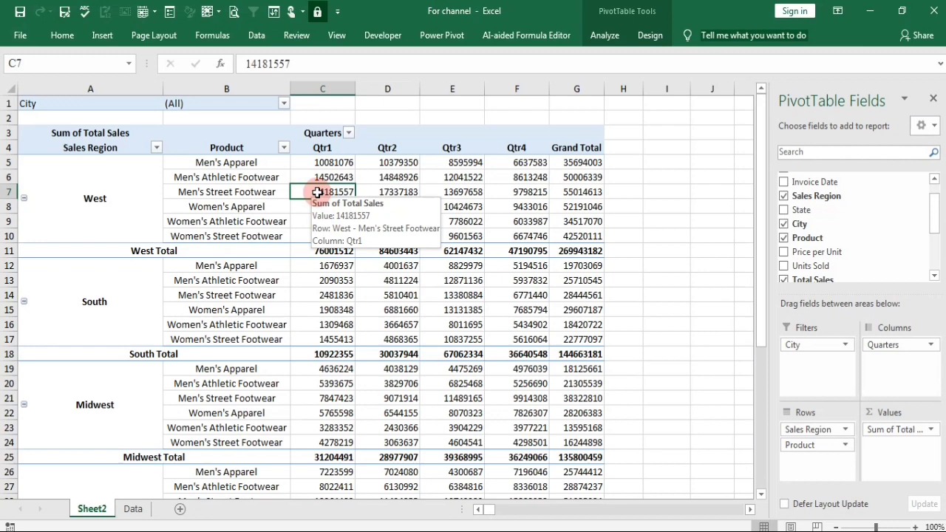
key(ctrl+a)
key(alt)
key(h)
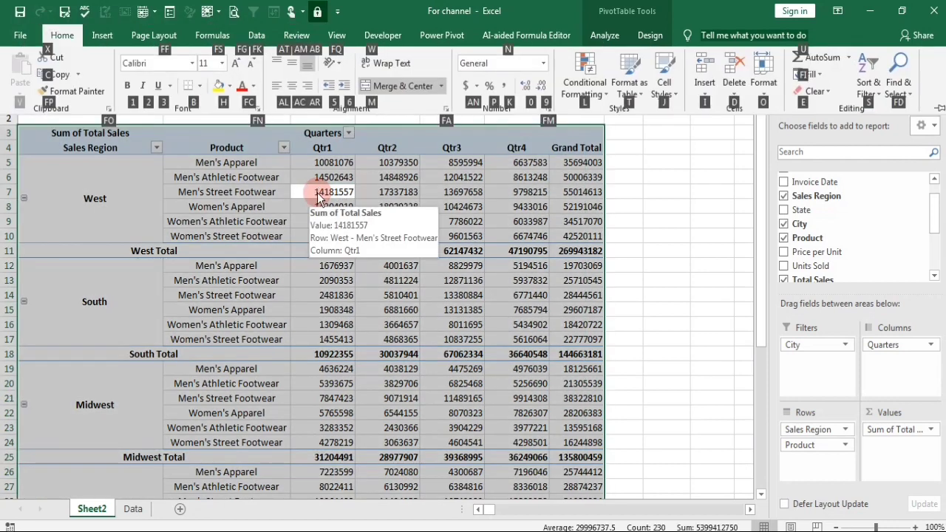
key(o)
key(i)
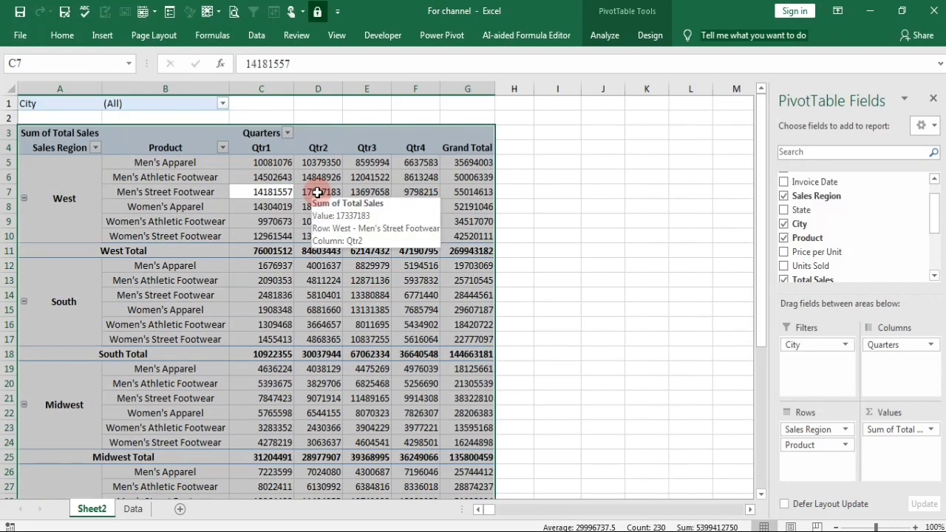
click(606, 266)
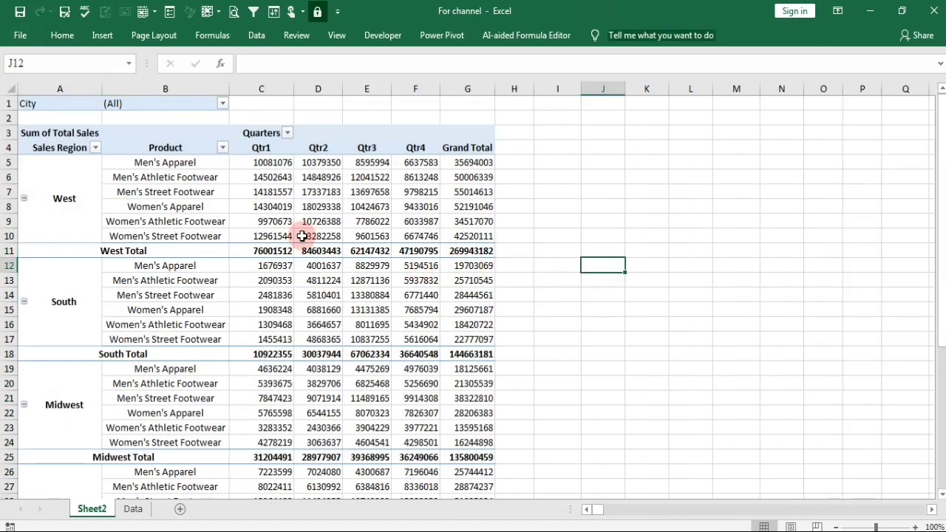
click(302, 236)
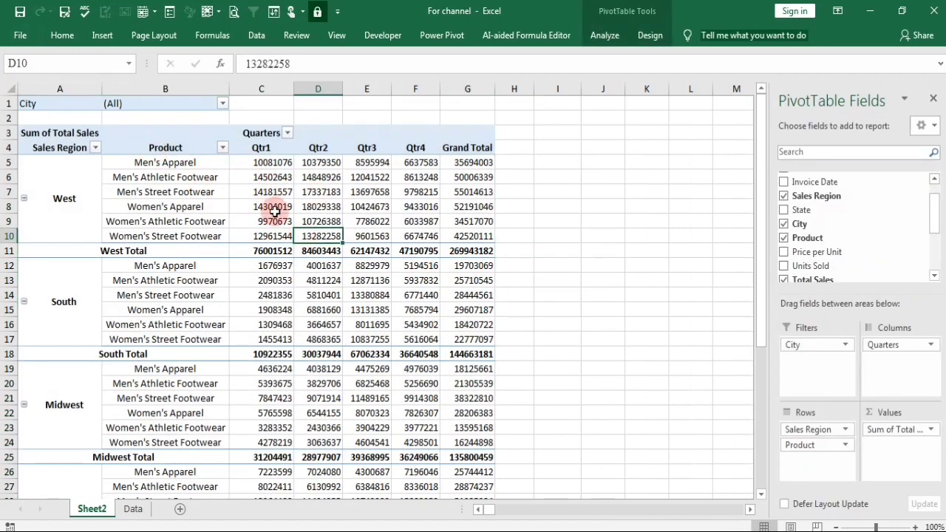
Try hiding the PivotTable's subtotals, and restore them at the bottom of each group.
scroll(277, 221, down, 3)
scroll(284, 270, up, 1)
scroll(285, 281, down, 5)
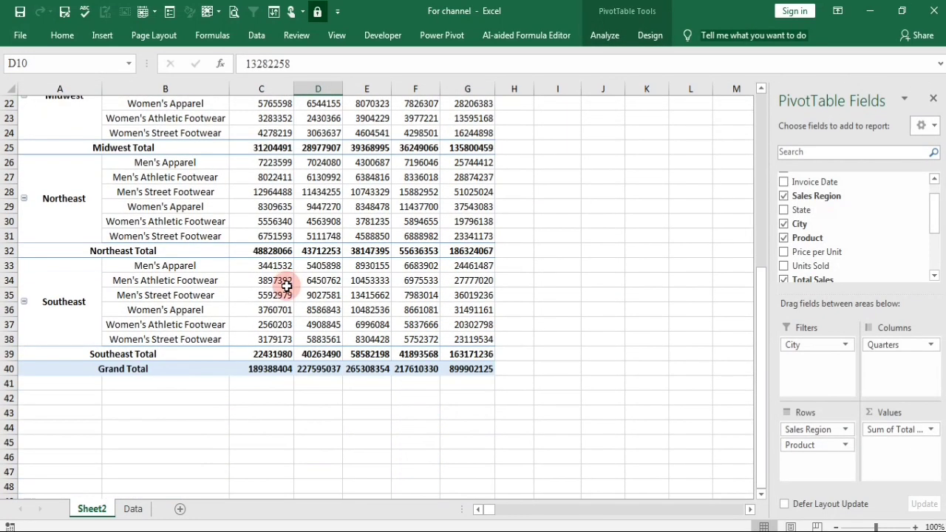
scroll(284, 288, up, 7)
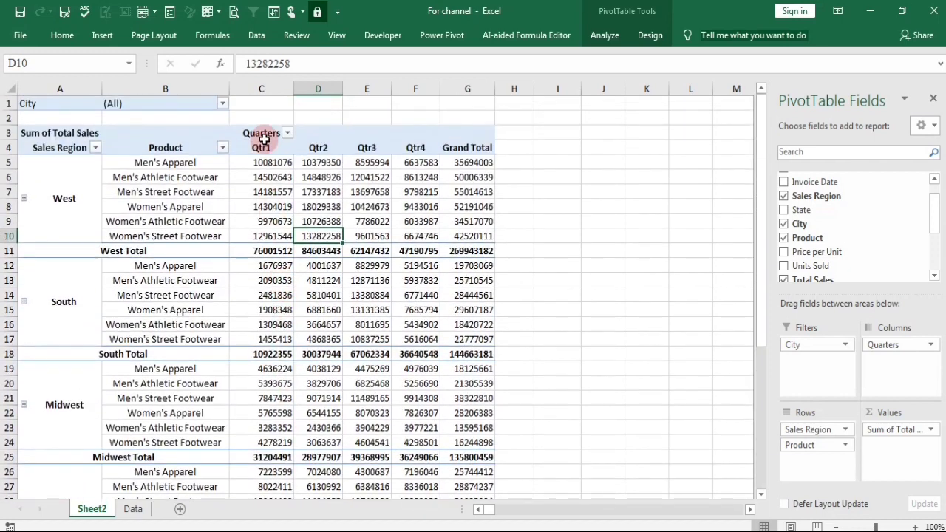
click(467, 177)
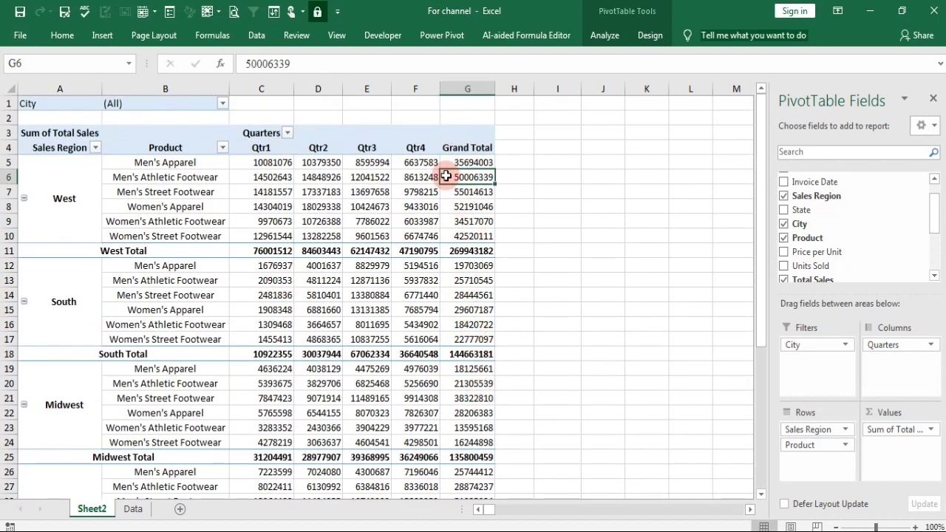
click(654, 39)
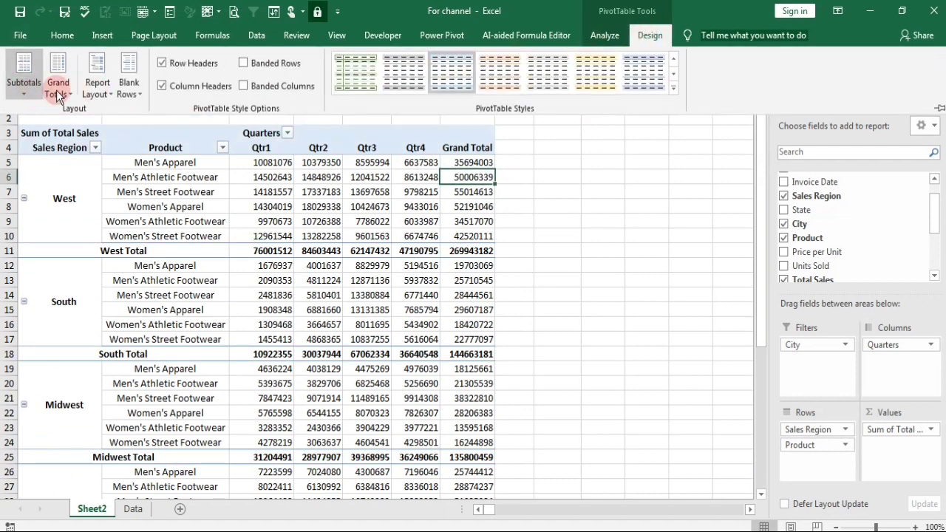
click(23, 87)
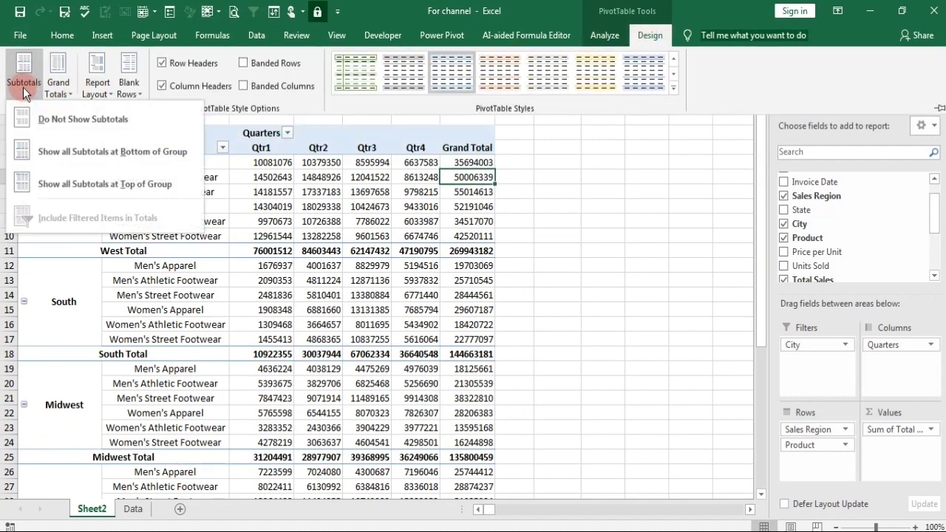
click(89, 116)
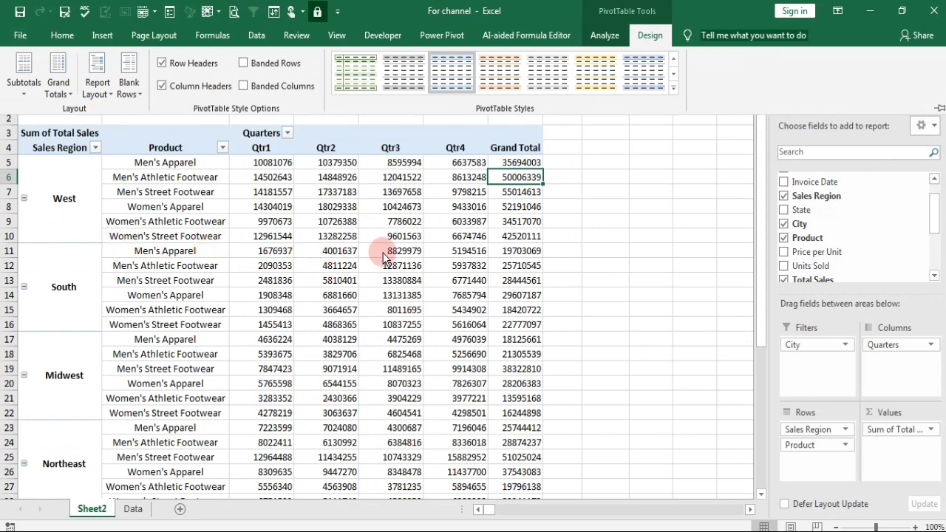
click(21, 89)
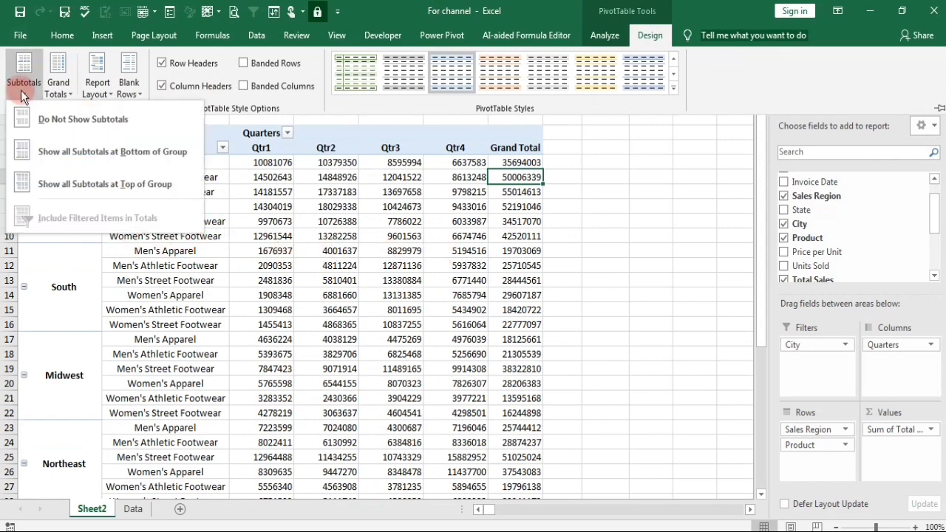
click(72, 157)
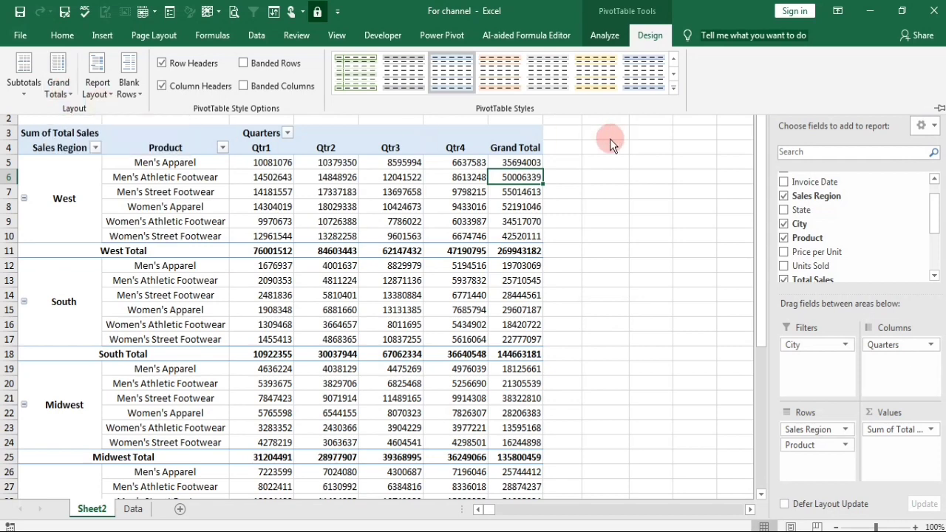
Set the PivotTable's grand totals to on for columns only.
click(58, 78)
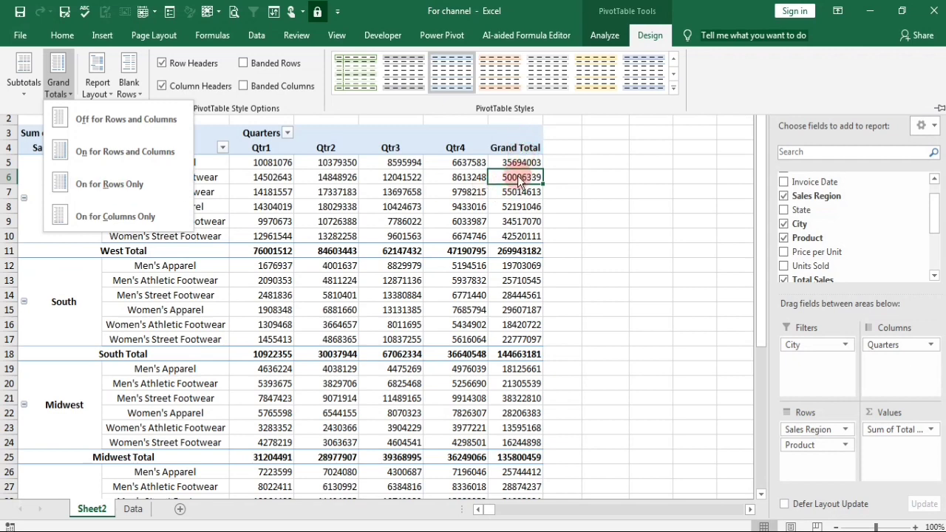
click(158, 218)
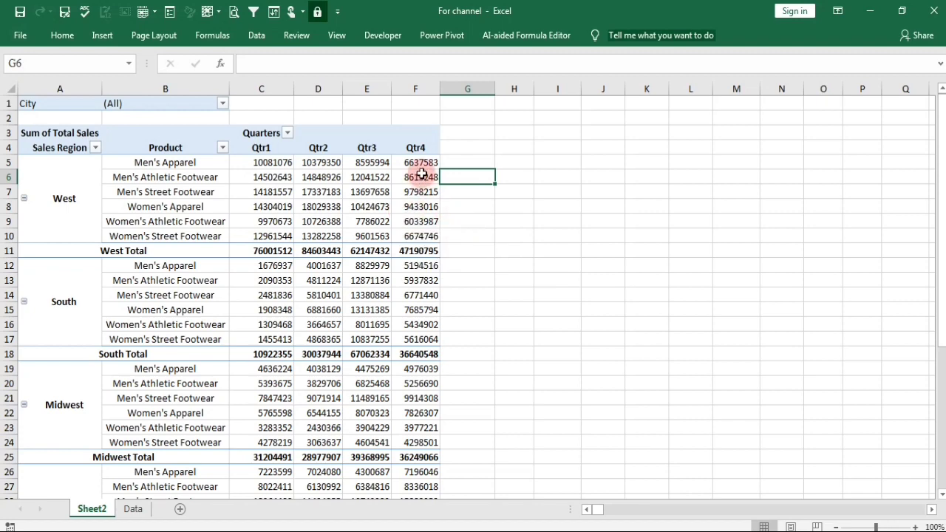
scroll(422, 186, down, 1)
scroll(423, 185, up, 1)
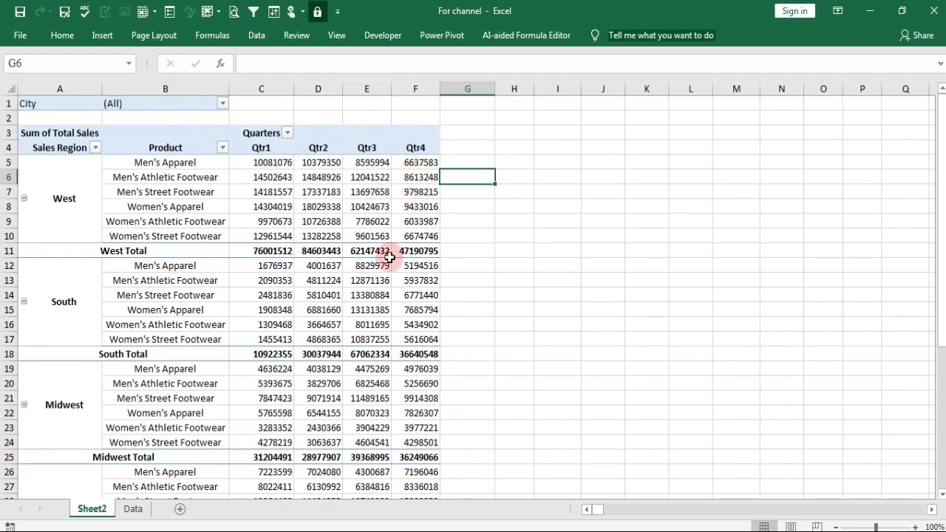
scroll(355, 266, down, 8)
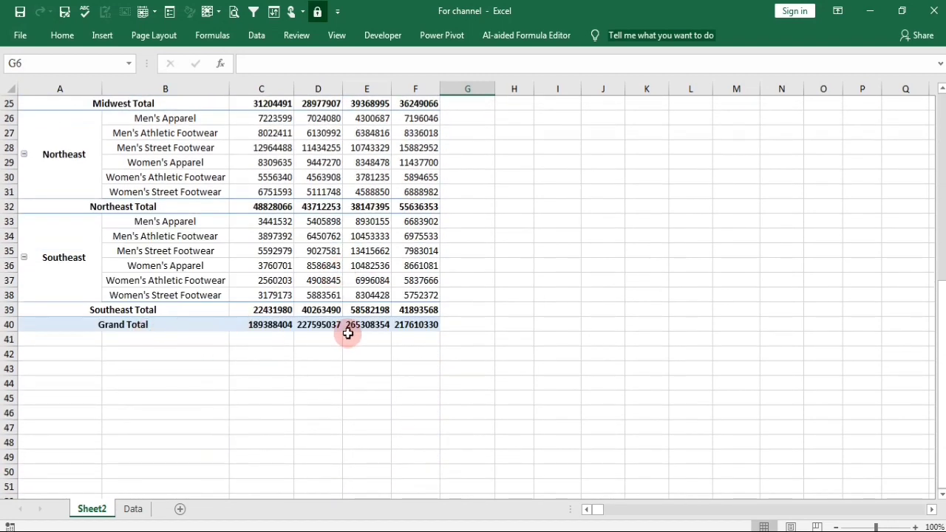
scroll(279, 314, up, 8)
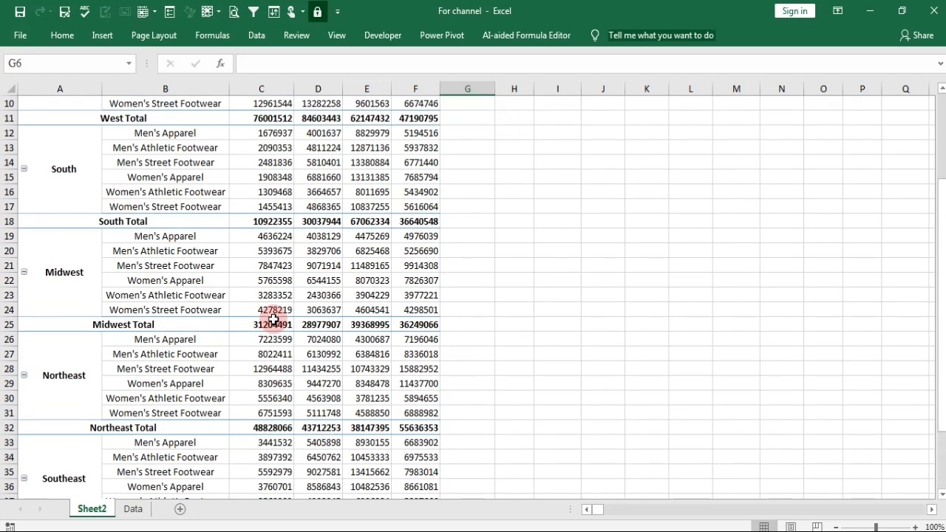
Filter the PivotTable report by City to show only Boise.
click(370, 237)
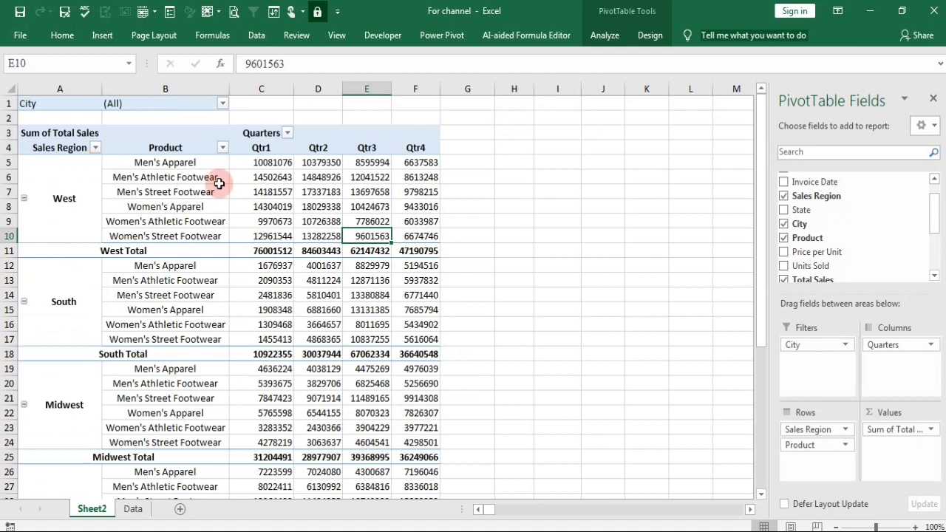
click(222, 103)
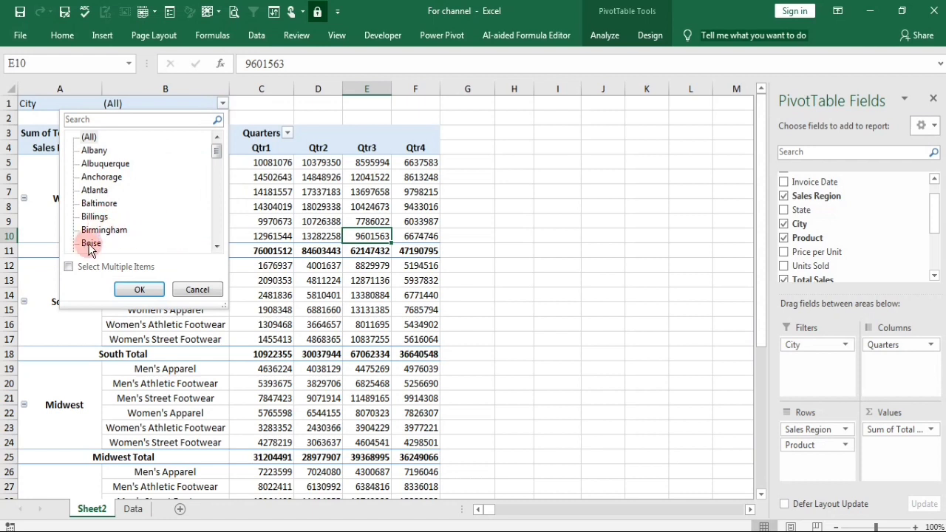
click(137, 289)
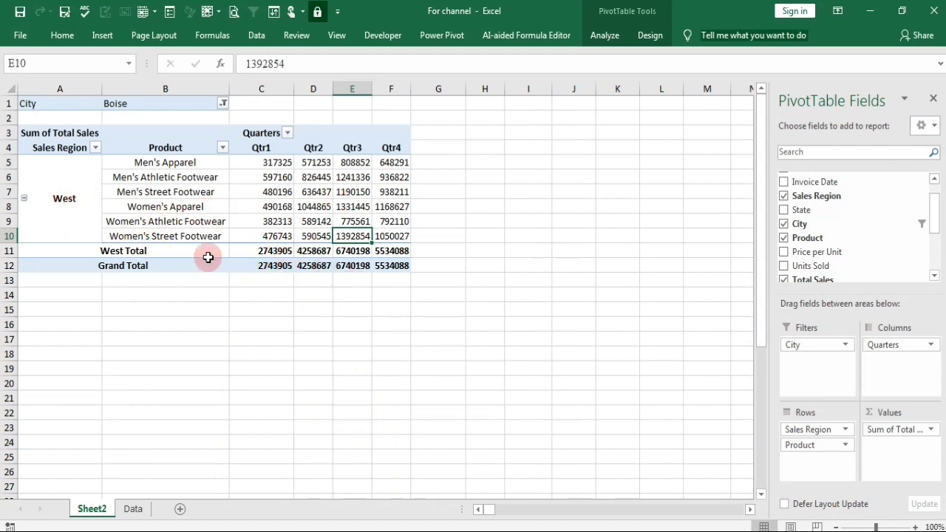
Turn off the PivotTable's subtotals so only the grand total row is kept.
click(296, 250)
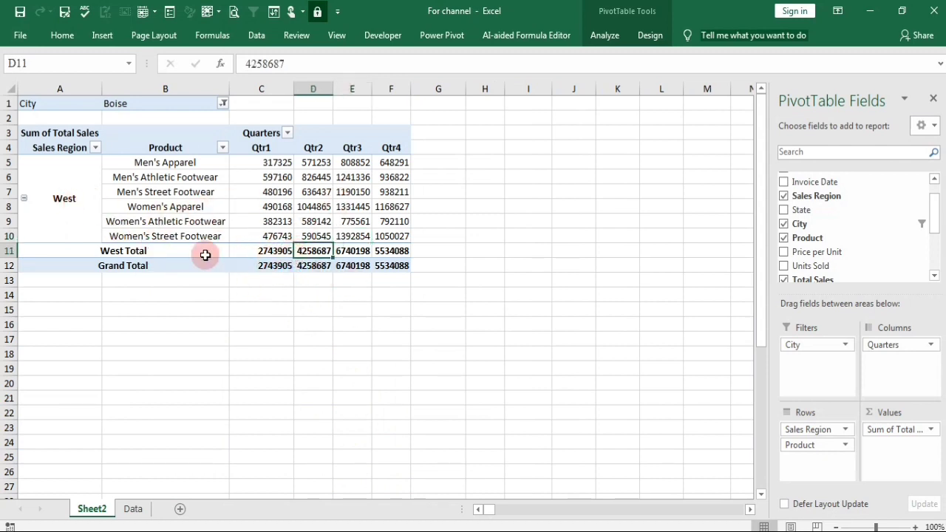
click(270, 251)
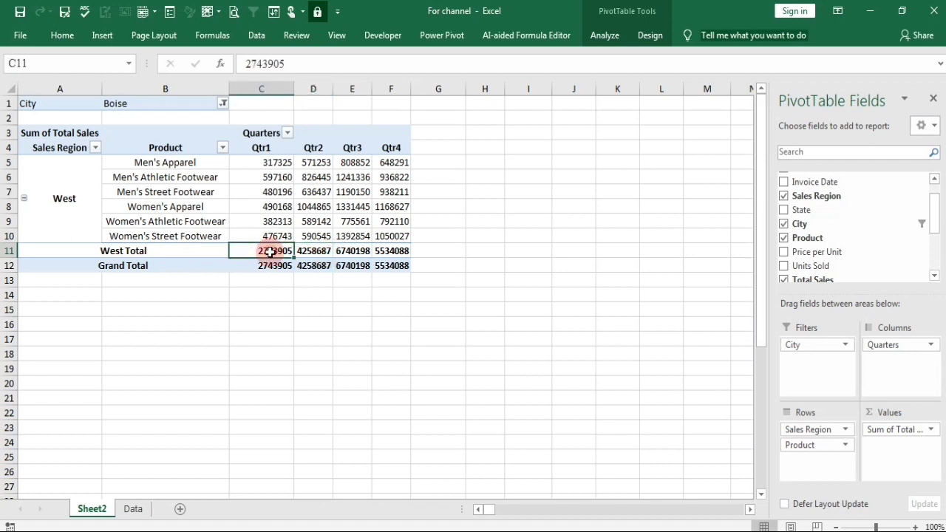
click(648, 37)
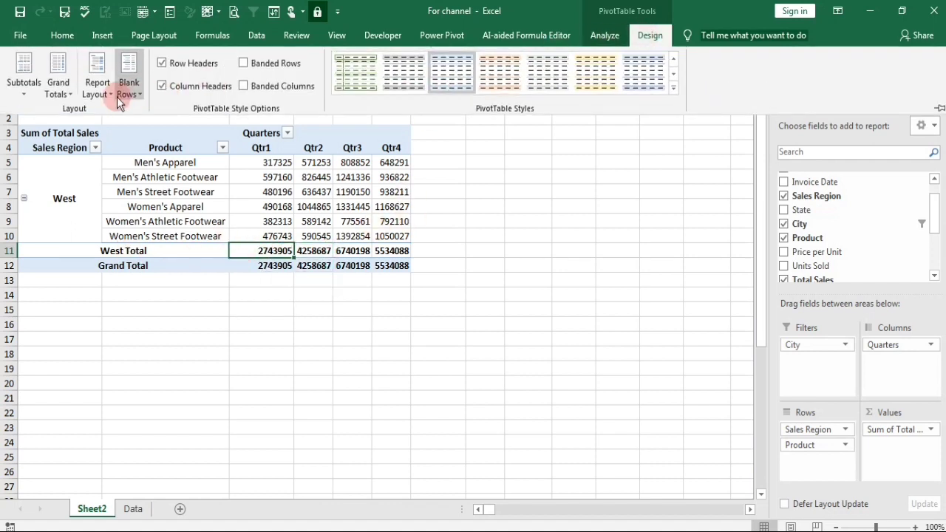
click(30, 96)
click(45, 116)
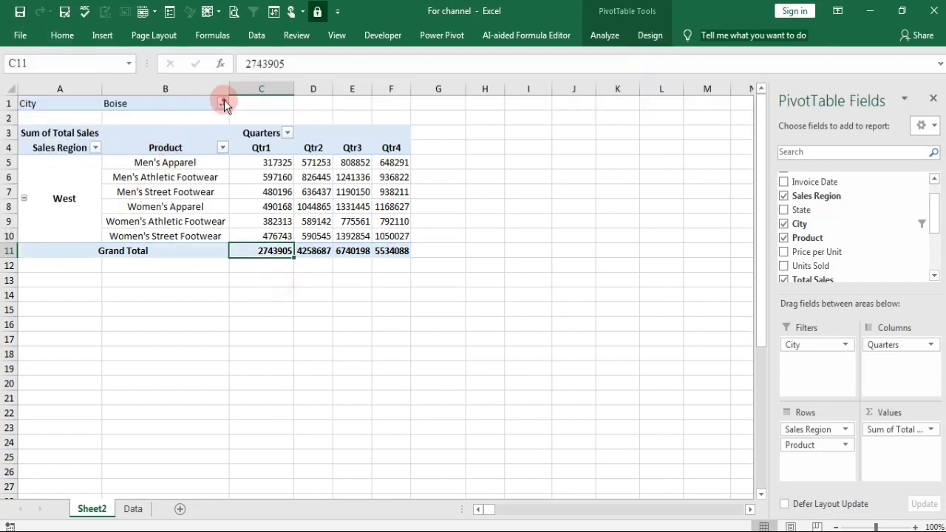
Filter the PivotTable report by City to show only Albuquerque.
click(223, 103)
click(94, 163)
click(141, 289)
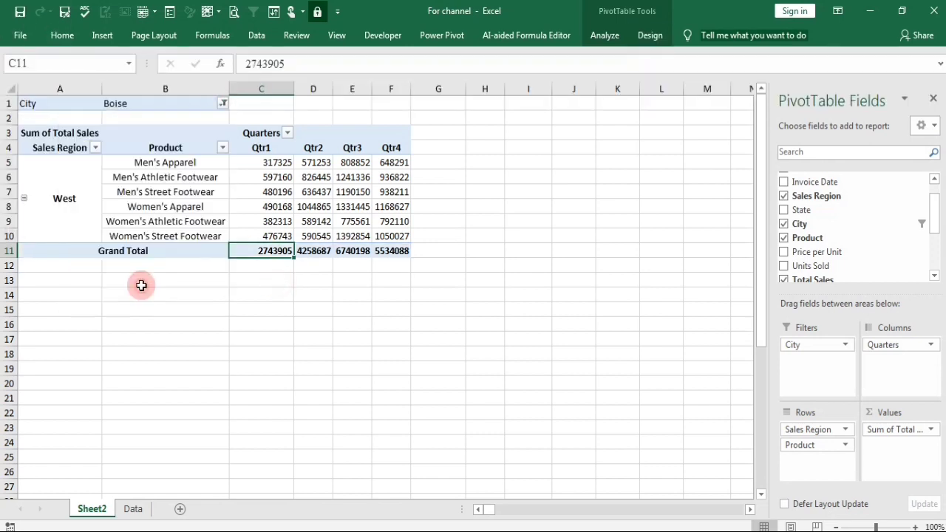
click(303, 337)
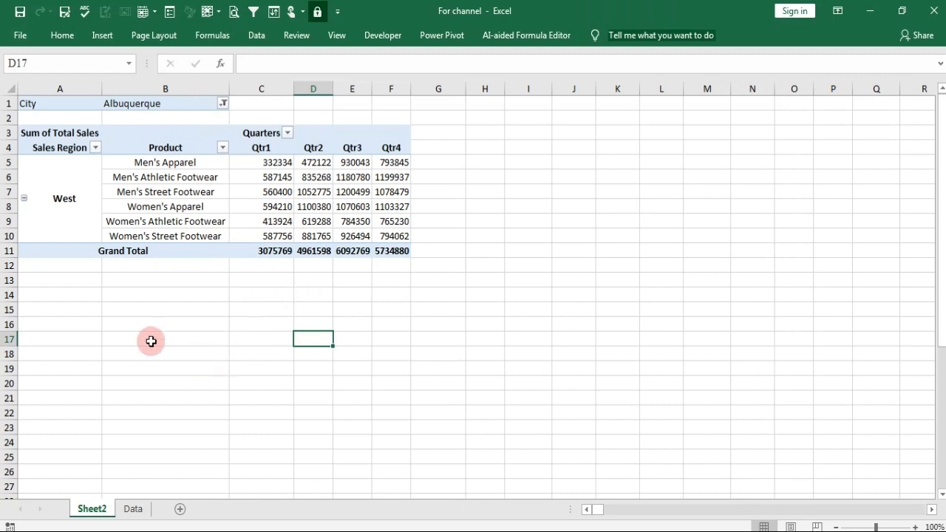
Copy the PivotTable range A4:F11 and paste it at cell C2 of a new worksheet.
drag(39, 149, 393, 249)
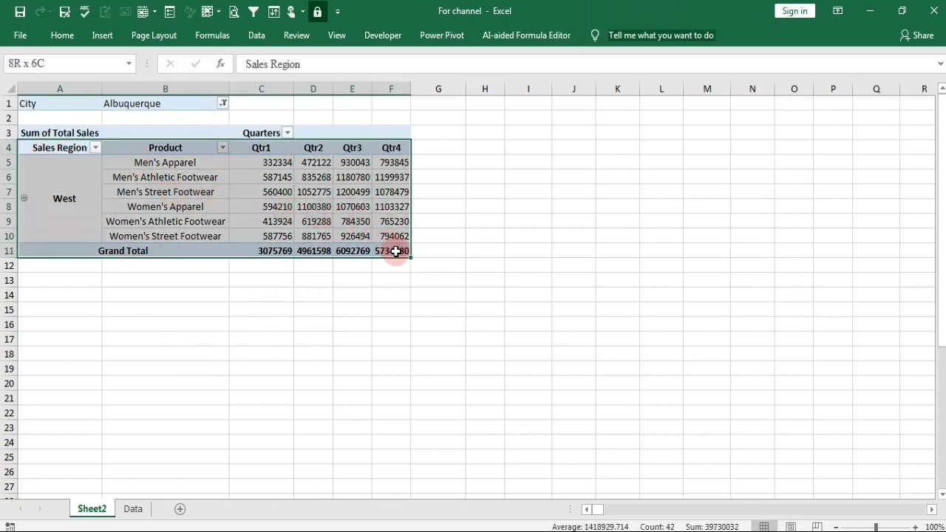
right_click(309, 209)
click(342, 219)
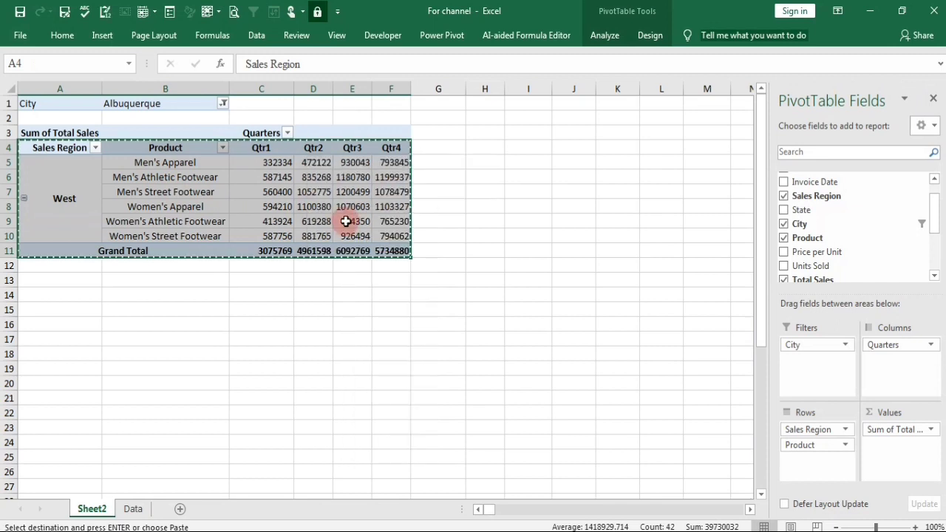
click(180, 509)
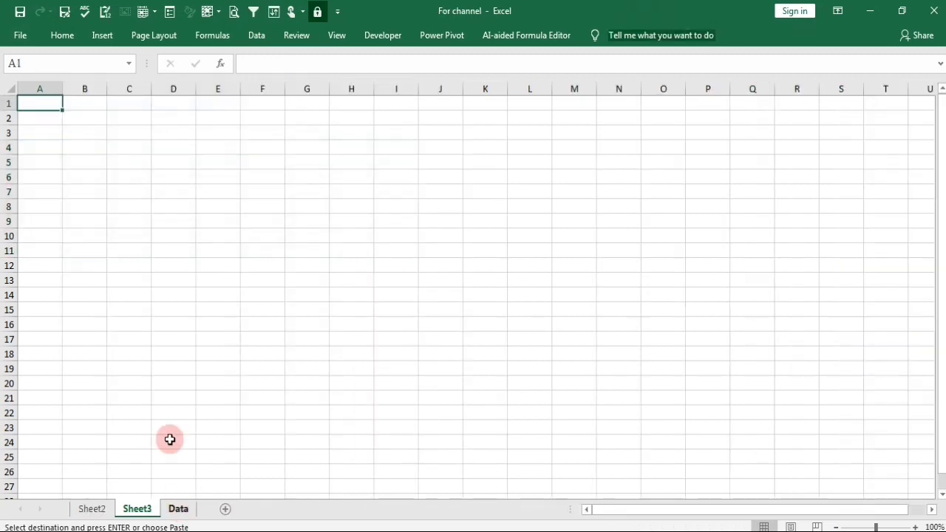
right_click(127, 120)
click(168, 191)
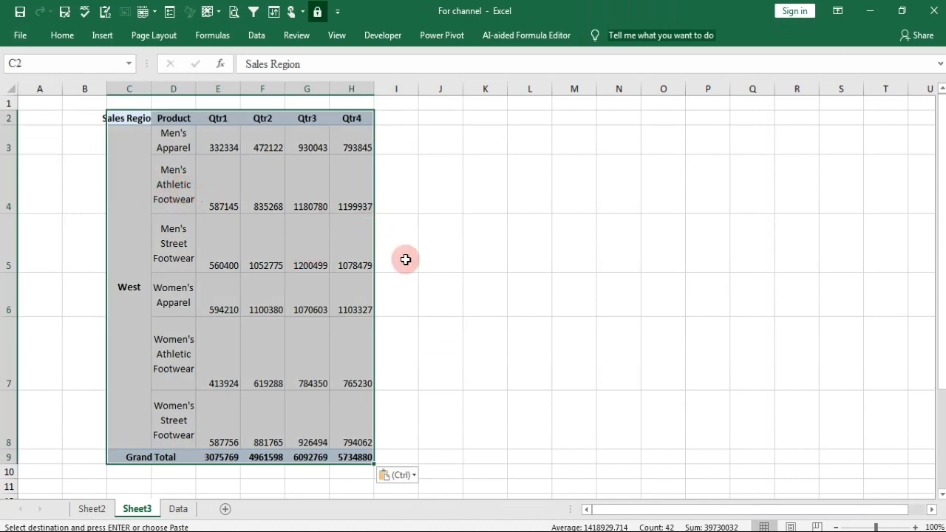
Convert the pasted range C2:H9 into a table with headers and widen its Sales Region column.
click(439, 262)
click(237, 221)
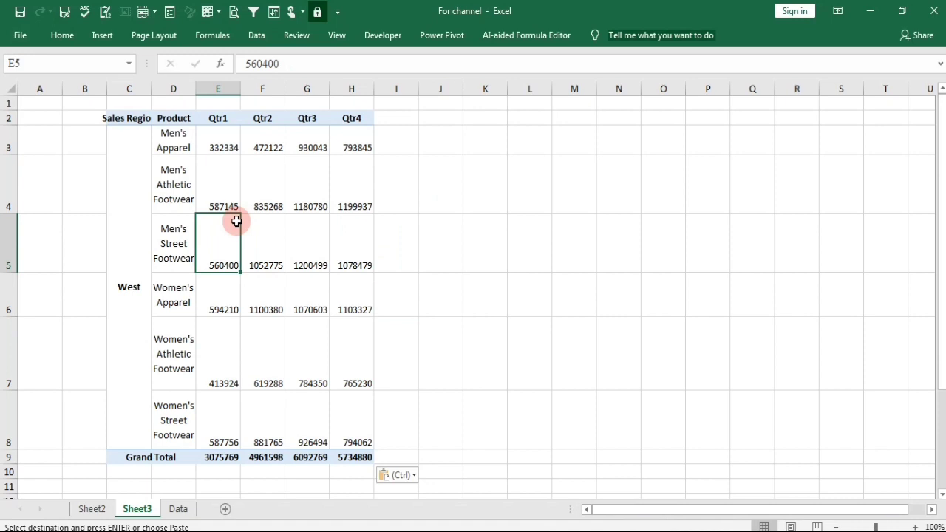
key(ctrl+a)
key(ctrl+t)
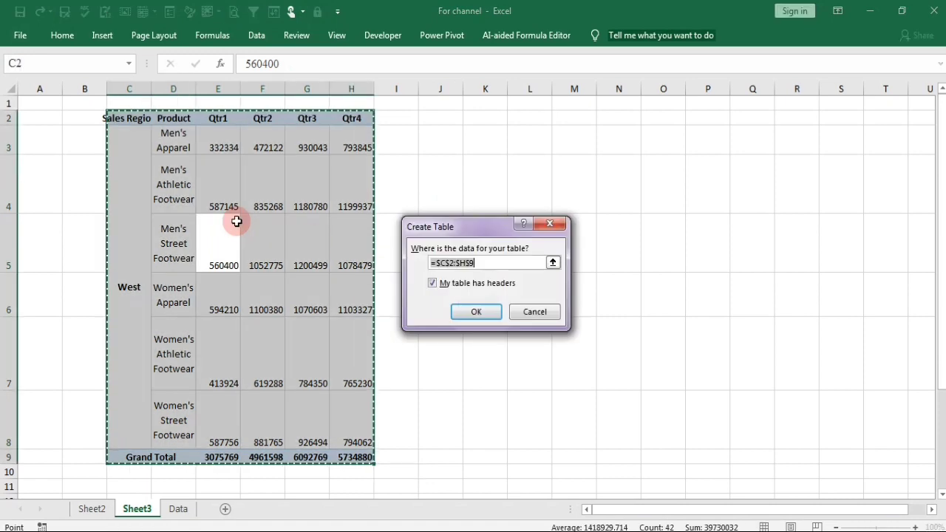
click(490, 308)
click(536, 309)
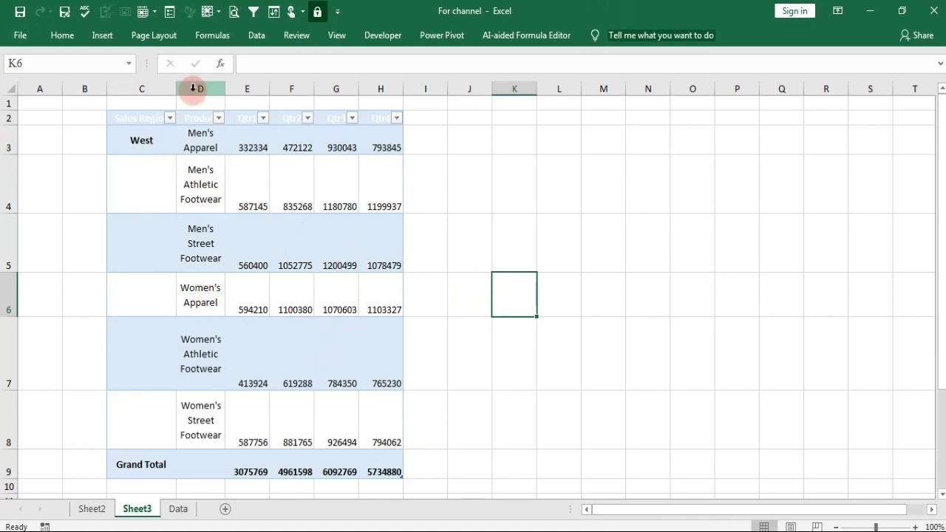
drag(176, 88, 208, 88)
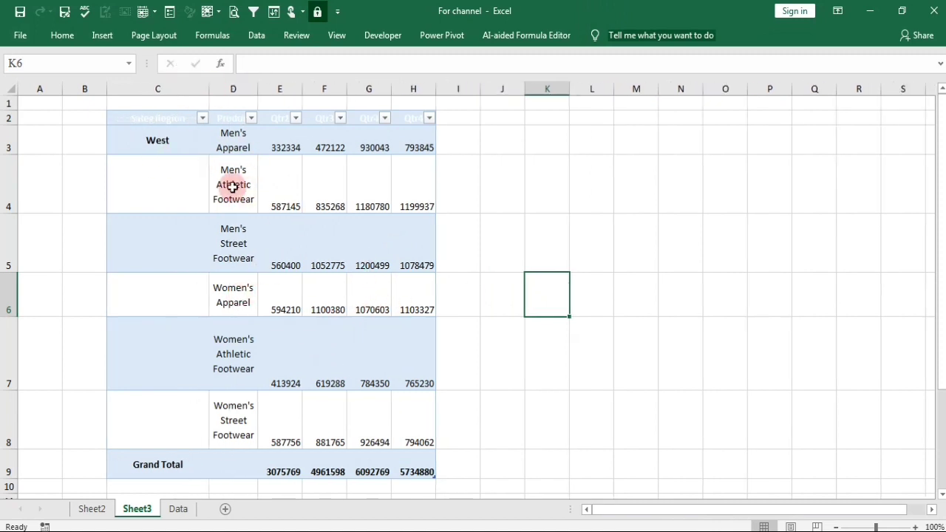
key(ctrl+a)
right_click(296, 273)
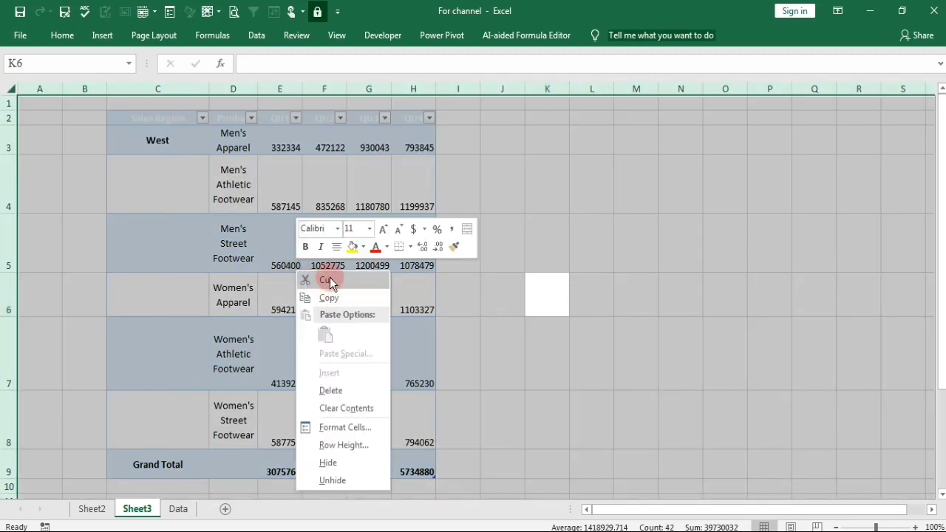
click(328, 279)
click(513, 267)
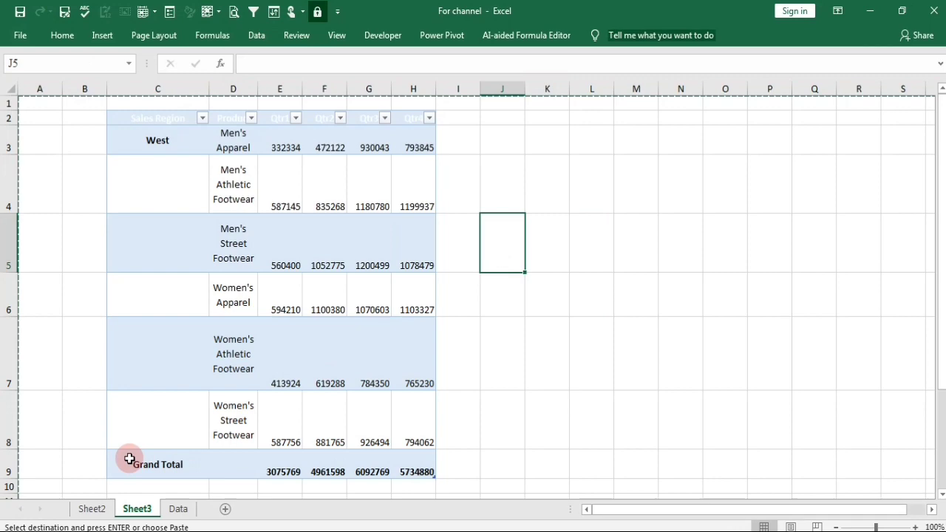
Delete the worksheet Sheet3 that holds the pasted table.
right_click(135, 510)
click(177, 360)
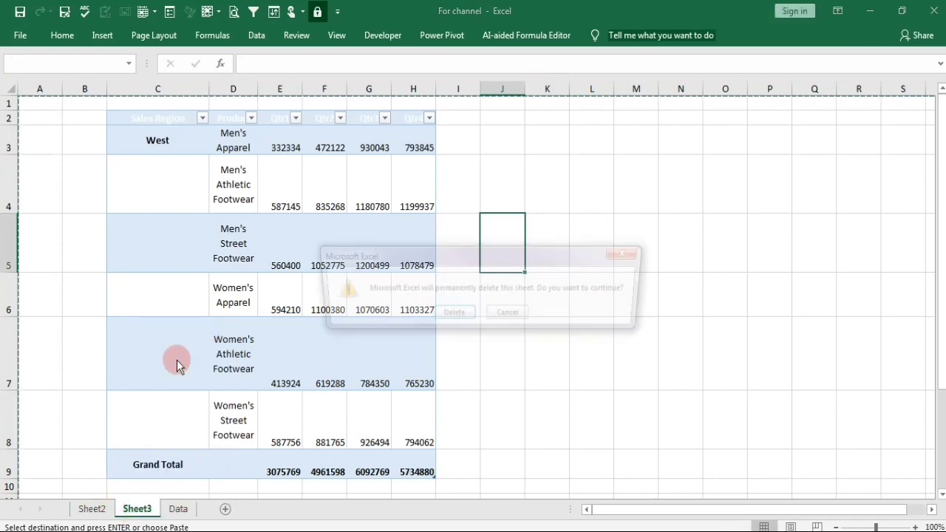
click(457, 315)
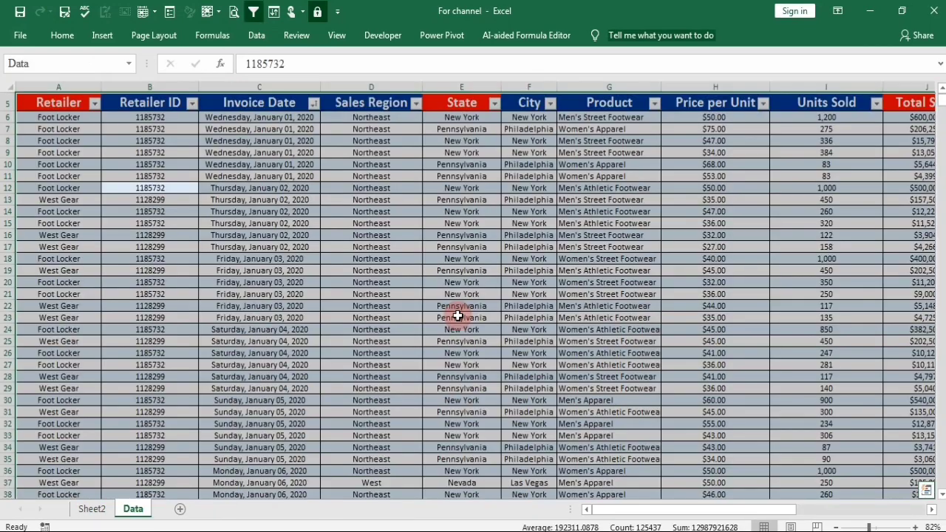
Reset the City filter of the PivotTable on Sheet2 to (All) and look through its list of cities.
click(127, 508)
click(92, 510)
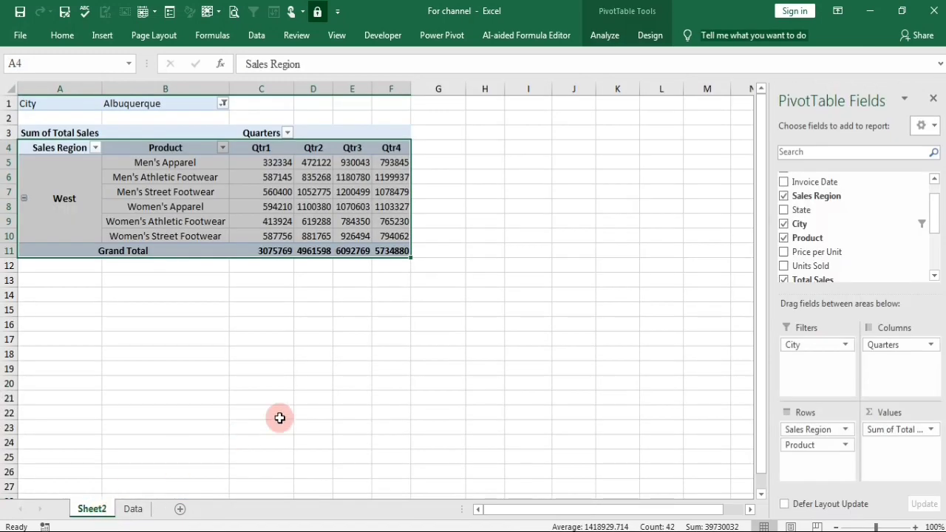
click(300, 357)
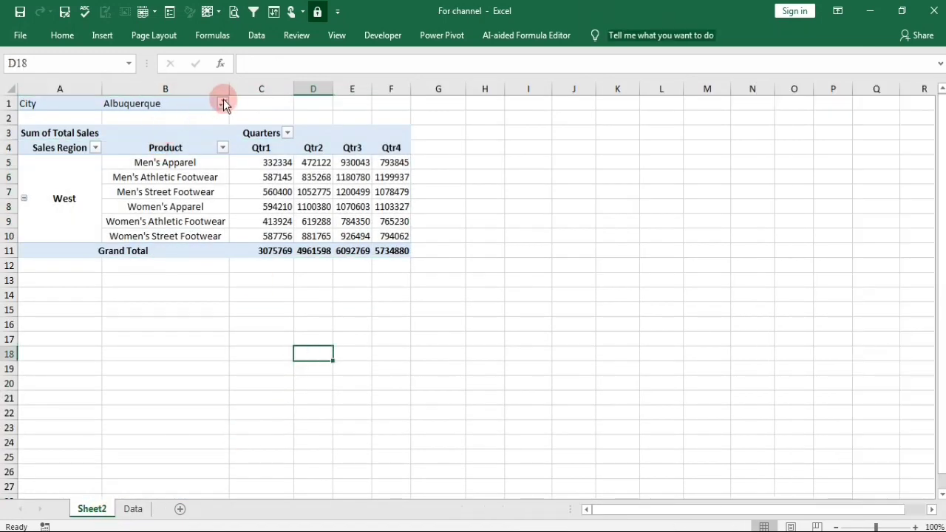
click(223, 102)
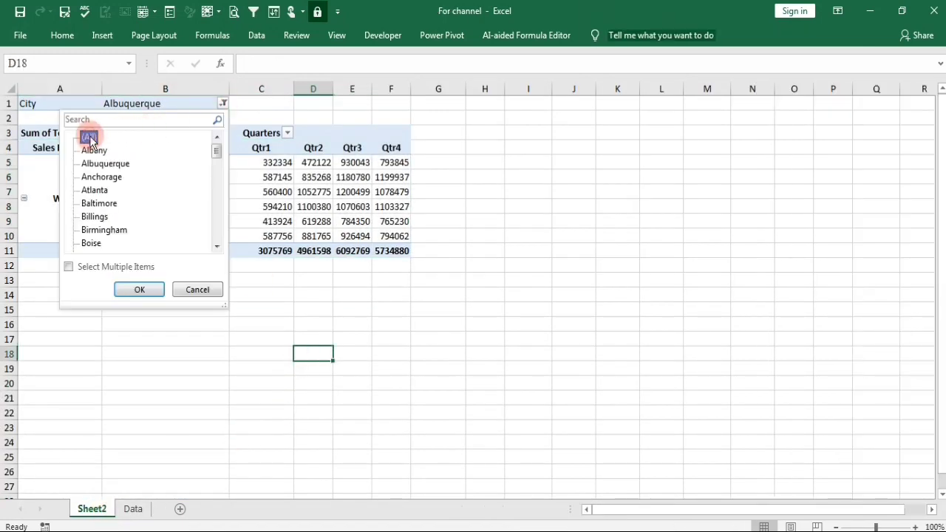
click(139, 289)
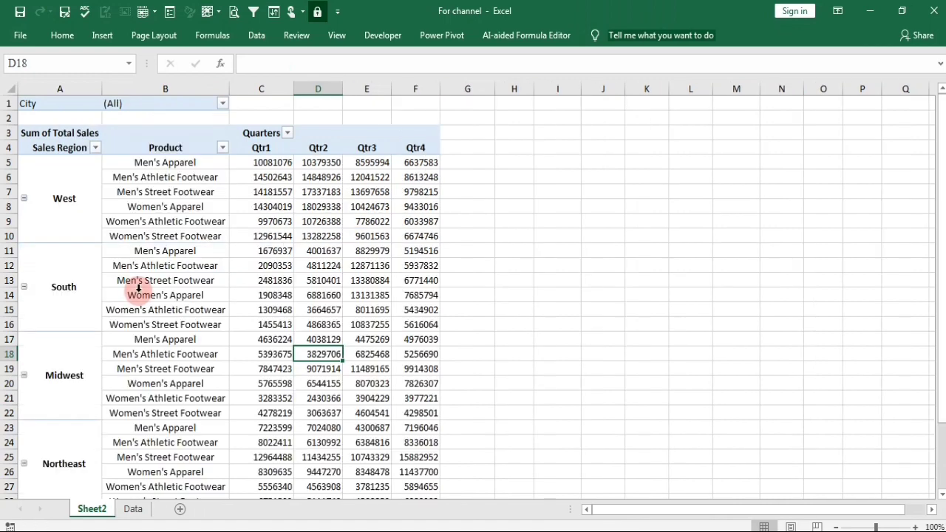
click(223, 103)
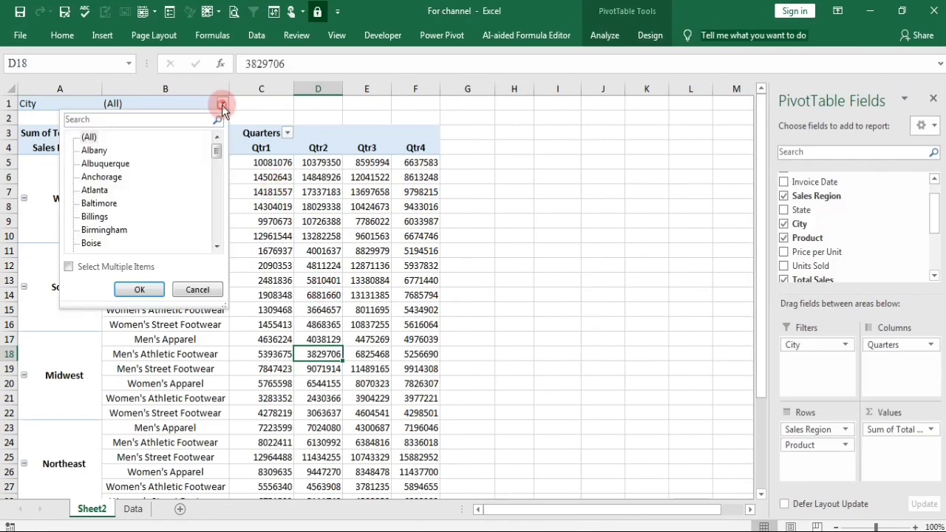
drag(216, 151, 211, 133)
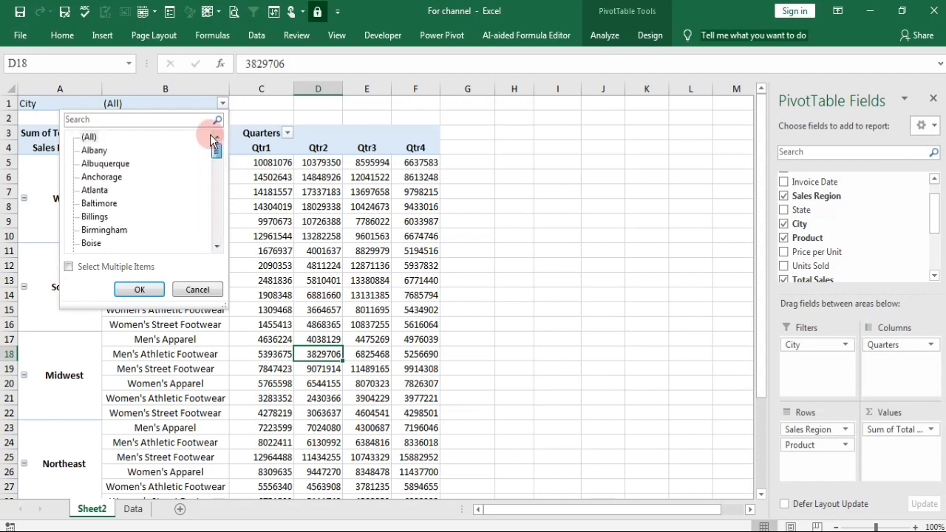
click(138, 289)
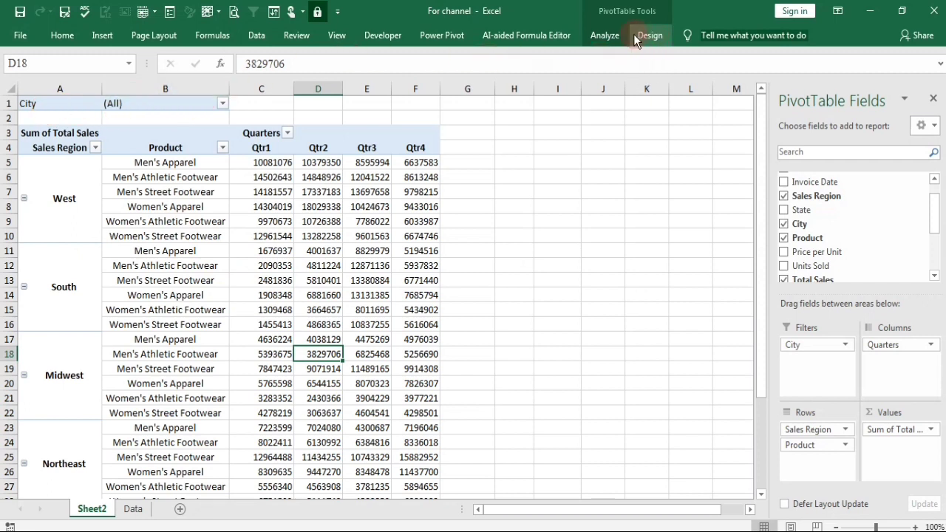
Generate a separate report filter page for every item of the City filter.
click(602, 35)
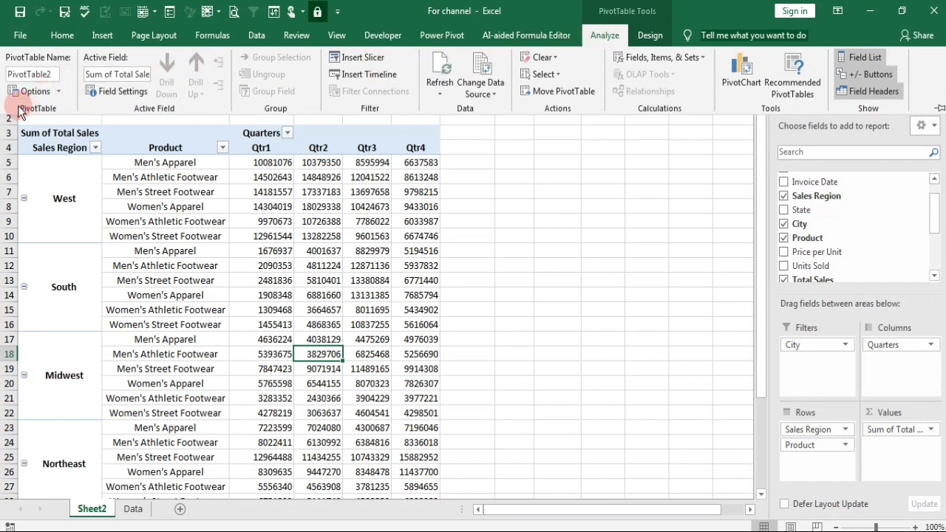
click(57, 91)
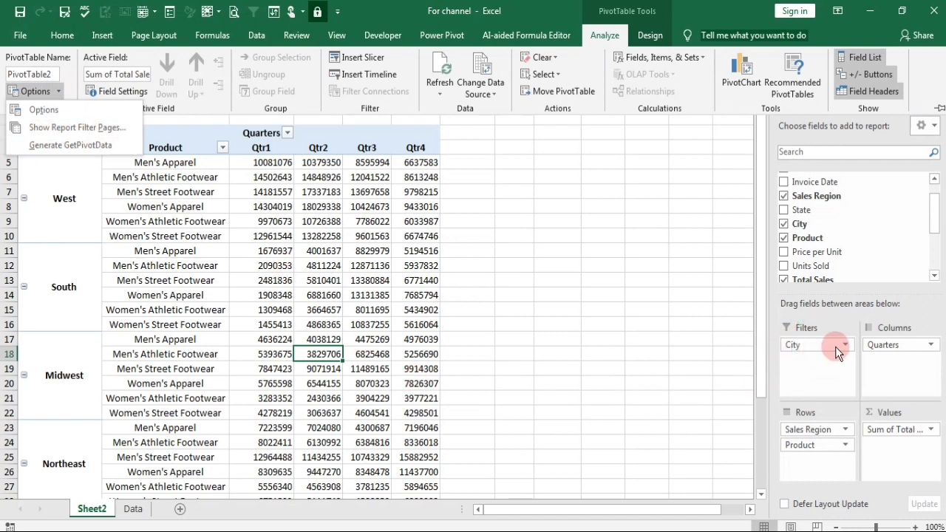
click(85, 133)
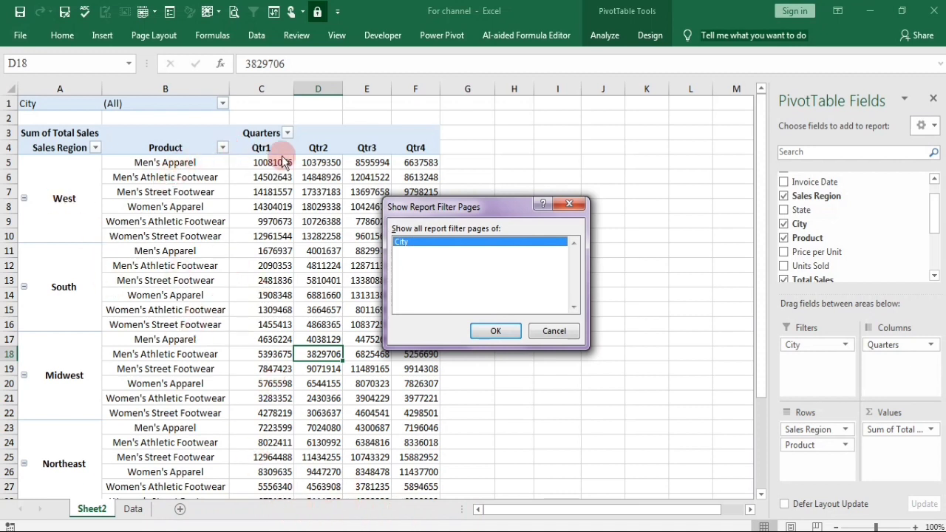
click(495, 332)
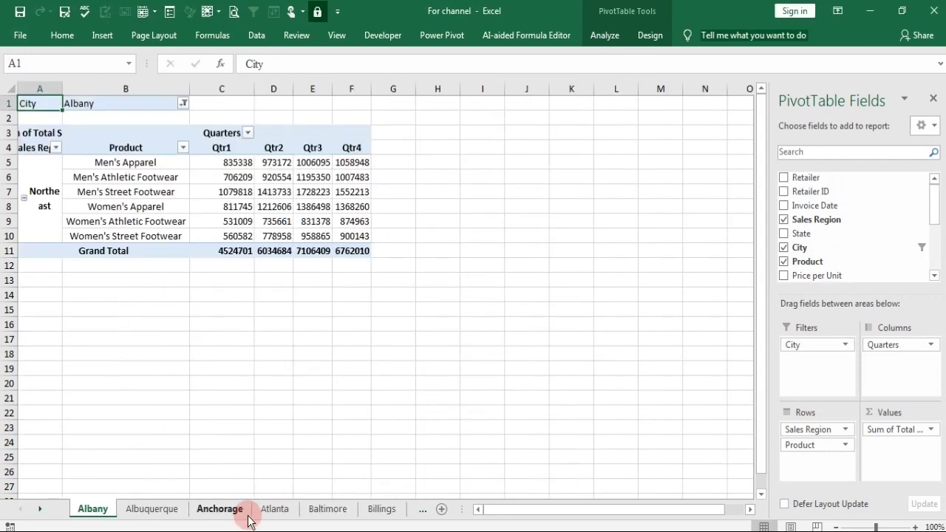
Examine the generated city worksheets, paging forward from Albany to Columbus and back through Boston, Charlotte and their neighbours.
click(425, 510)
click(425, 510)
click(425, 510)
click(425, 510)
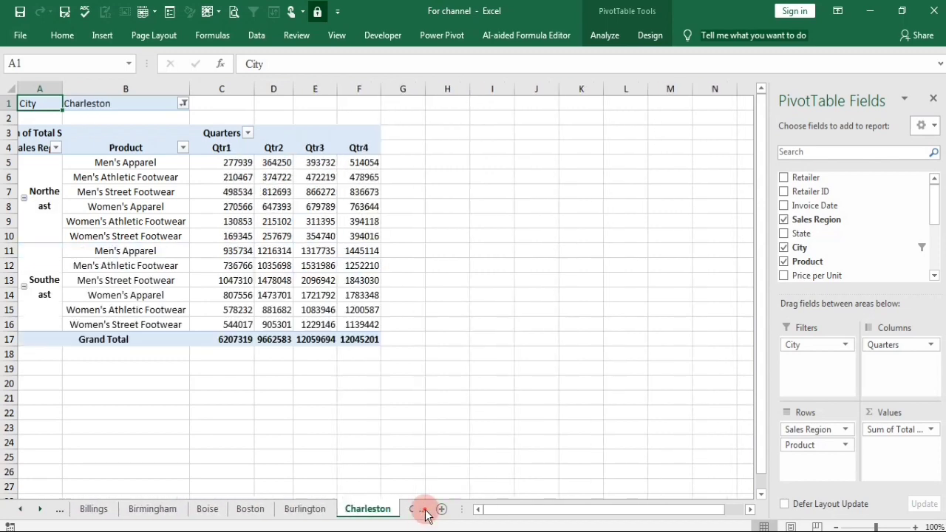
click(425, 510)
click(425, 509)
click(425, 510)
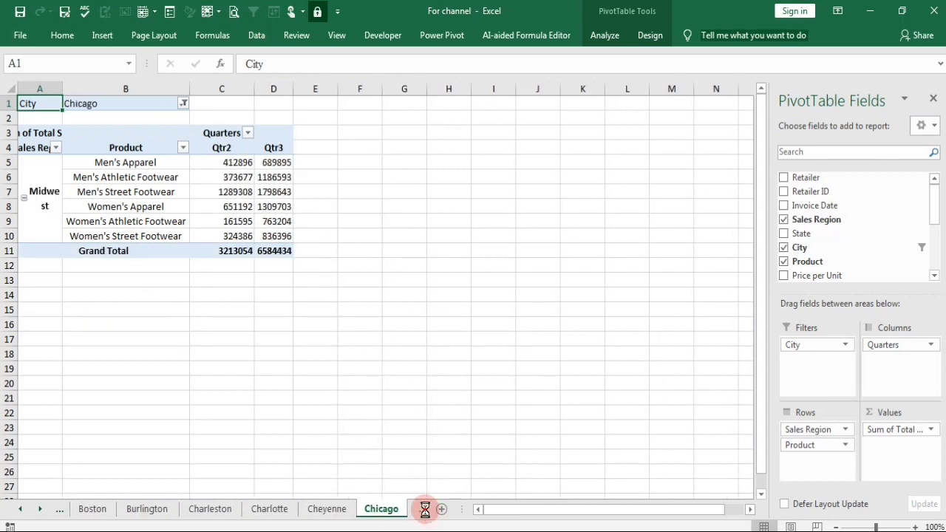
click(425, 510)
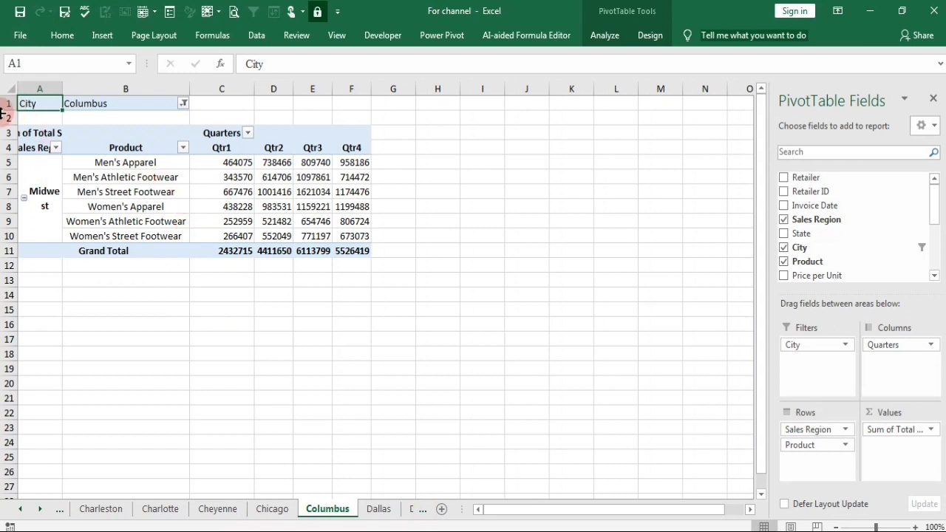
click(60, 510)
click(62, 512)
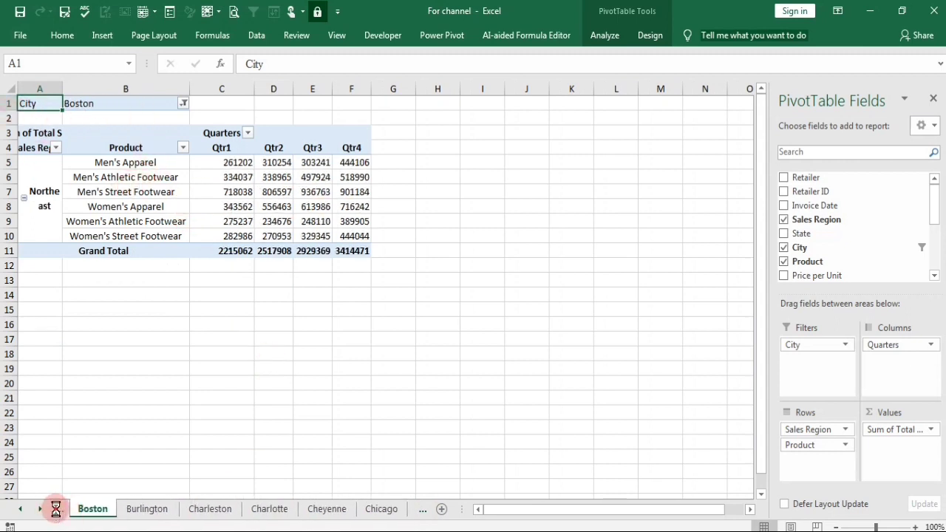
click(56, 510)
click(57, 510)
click(256, 511)
click(333, 511)
click(384, 511)
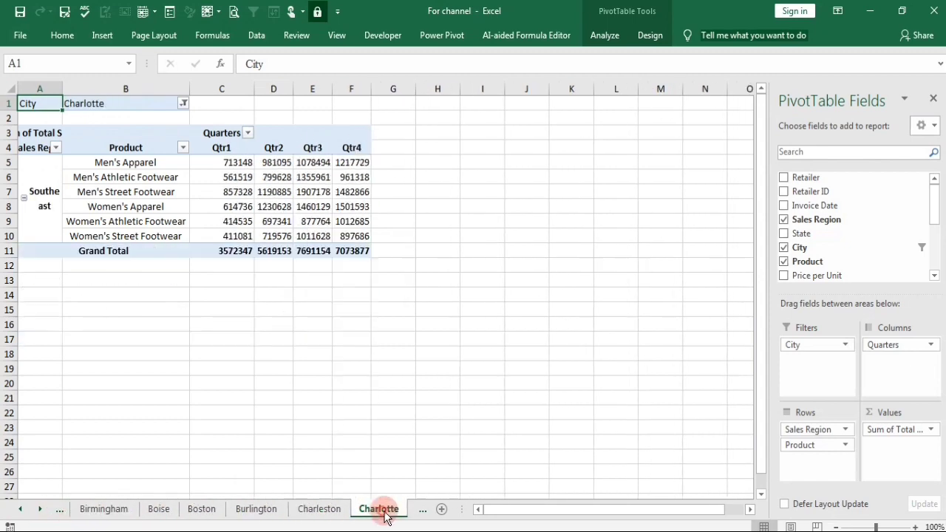
click(256, 510)
Move the Boise worksheet ahead of the Birmingham worksheet.
drag(165, 511, 89, 510)
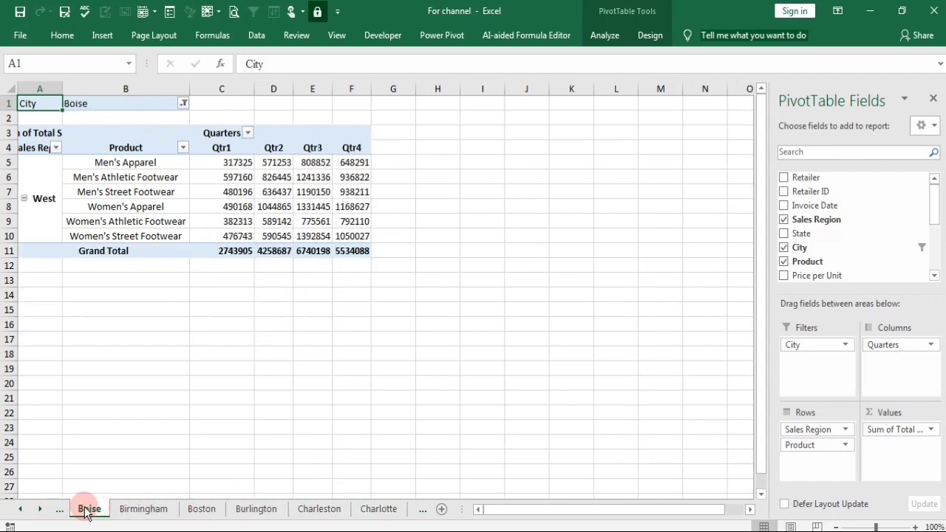
Page back through the city worksheets from Boise to Albany.
click(61, 510)
click(62, 510)
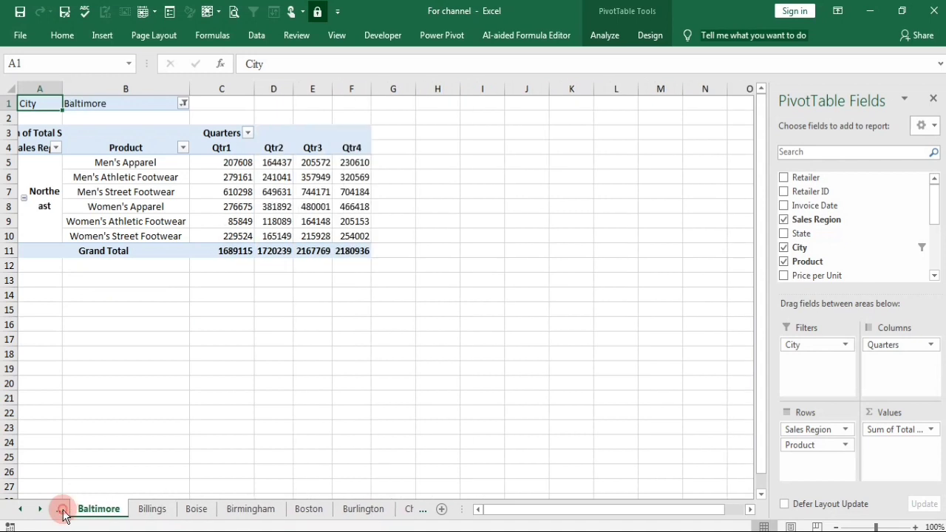
click(61, 510)
click(61, 510)
click(62, 510)
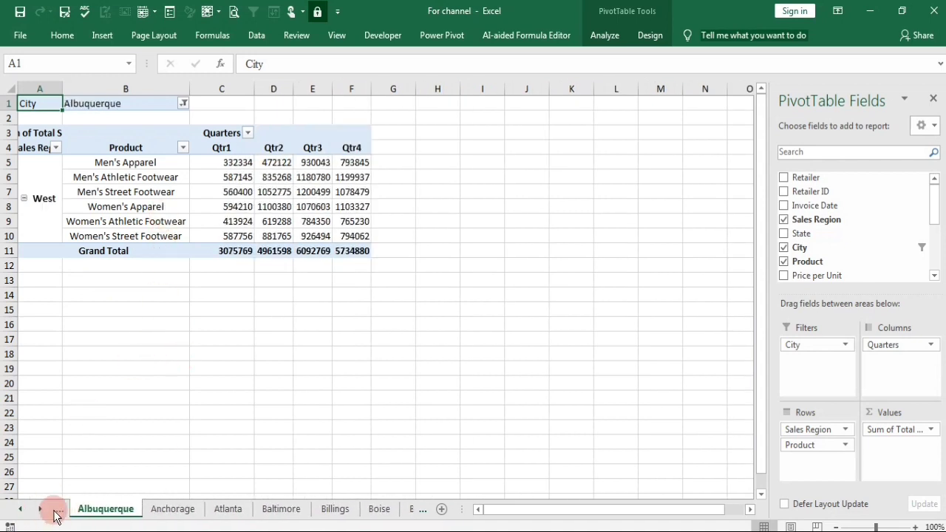
click(59, 511)
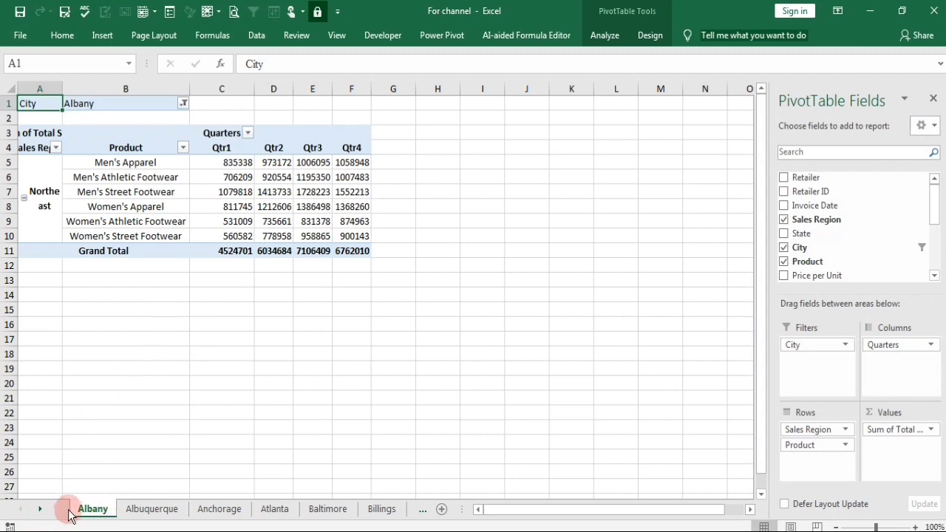
click(62, 36)
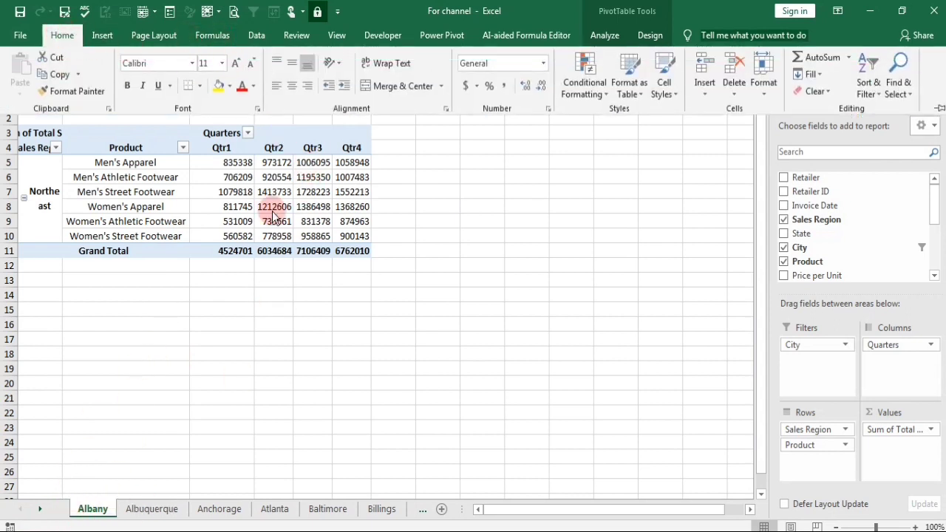
click(273, 210)
mouse_move(273, 210)
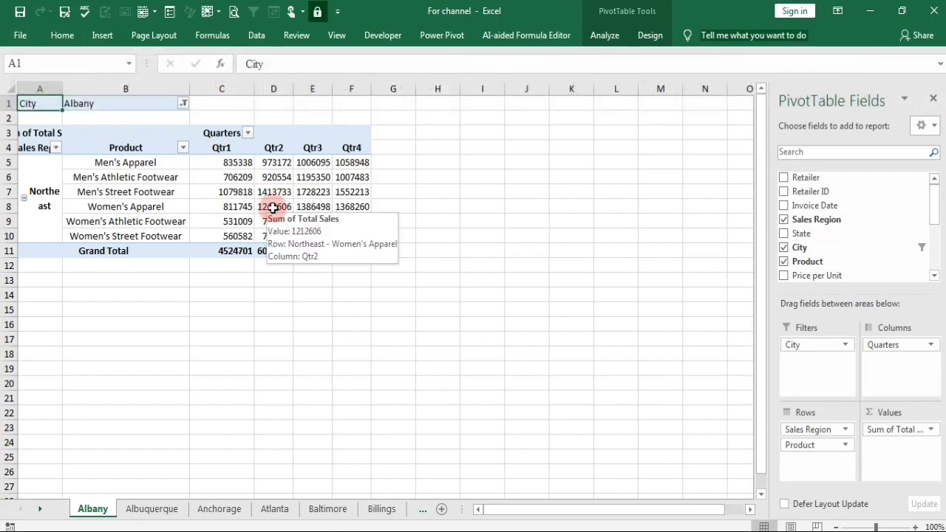
Open the print preview, set it to print the entire workbook, and advance to the Albuquerque page.
key(ctrl+p)
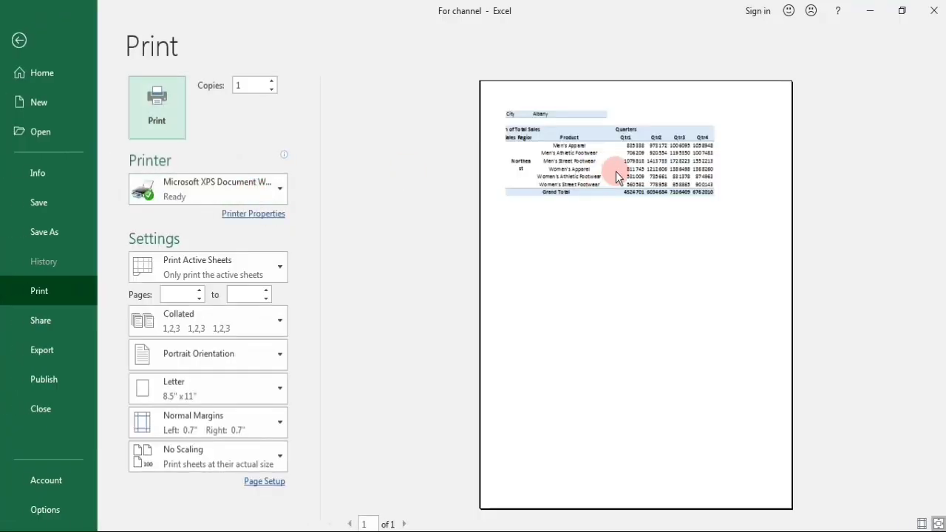
click(404, 524)
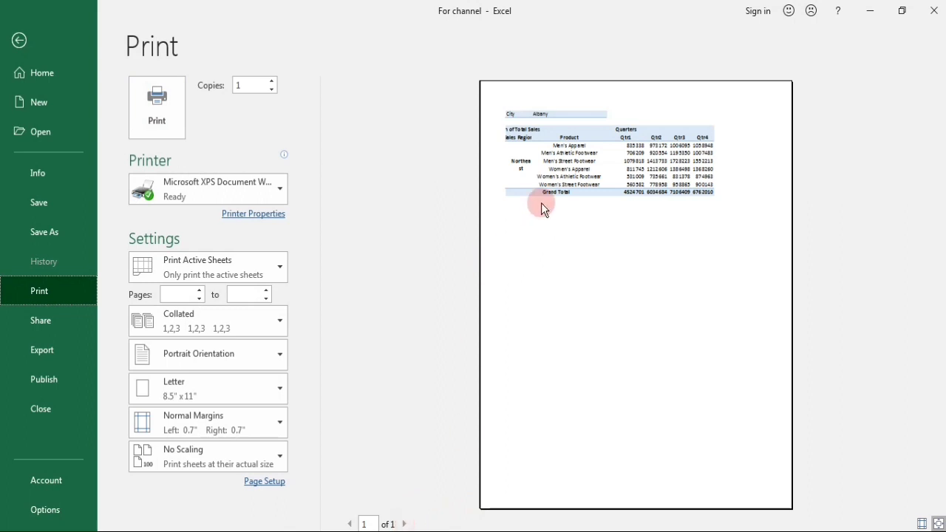
click(196, 270)
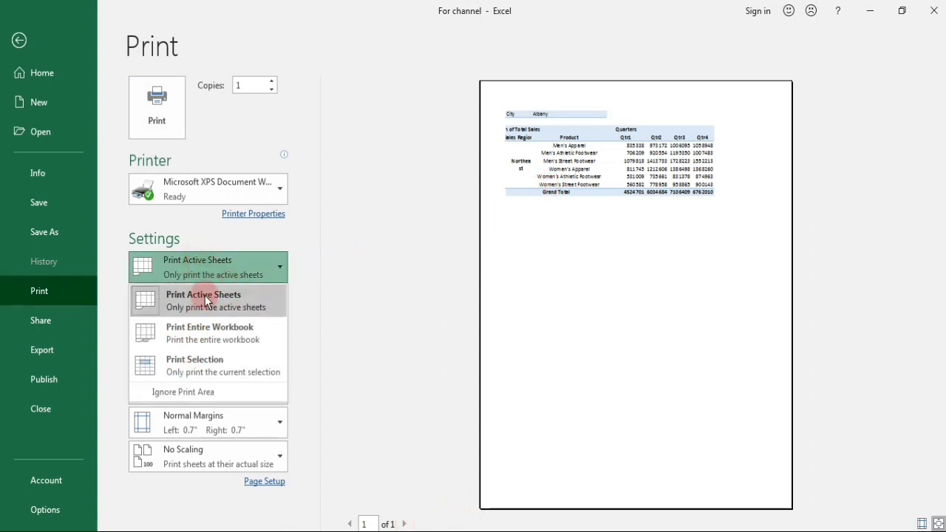
click(246, 336)
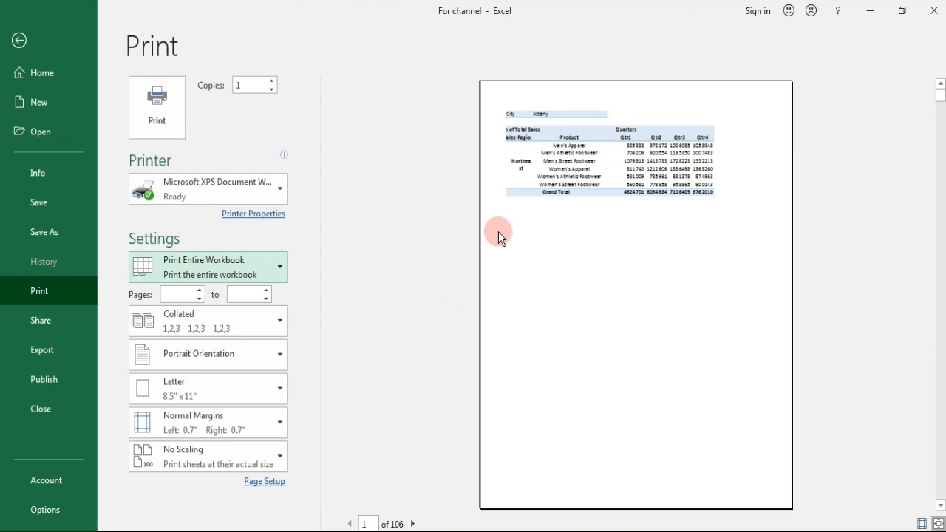
click(413, 524)
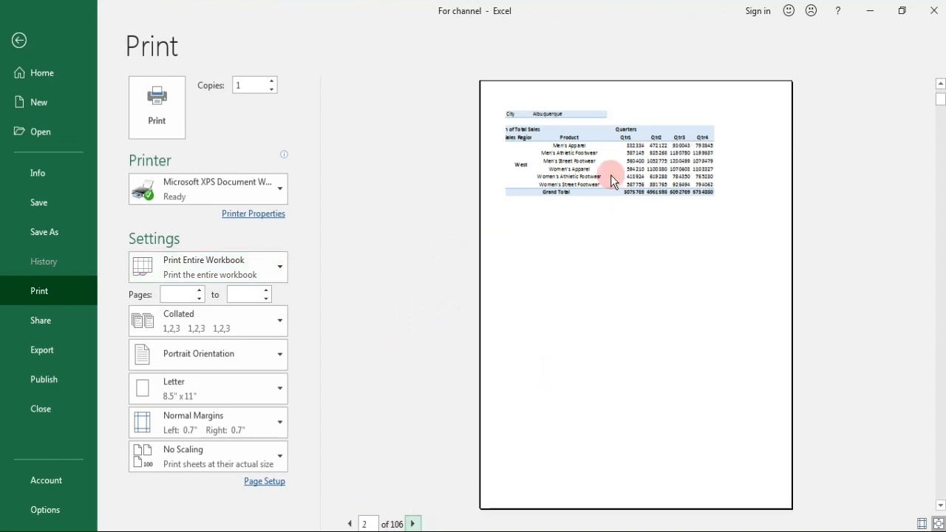
Review the page and margin settings in Page Setup and accept them as they are.
click(263, 482)
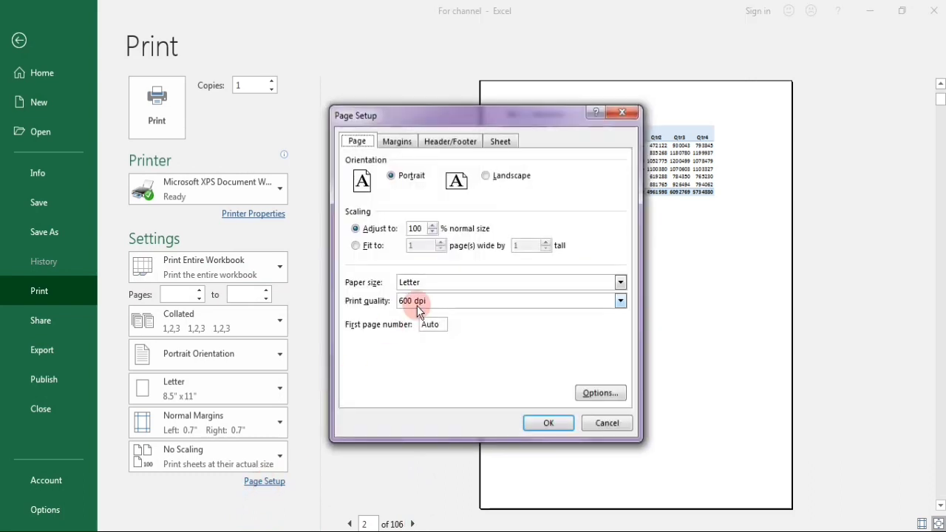
click(392, 142)
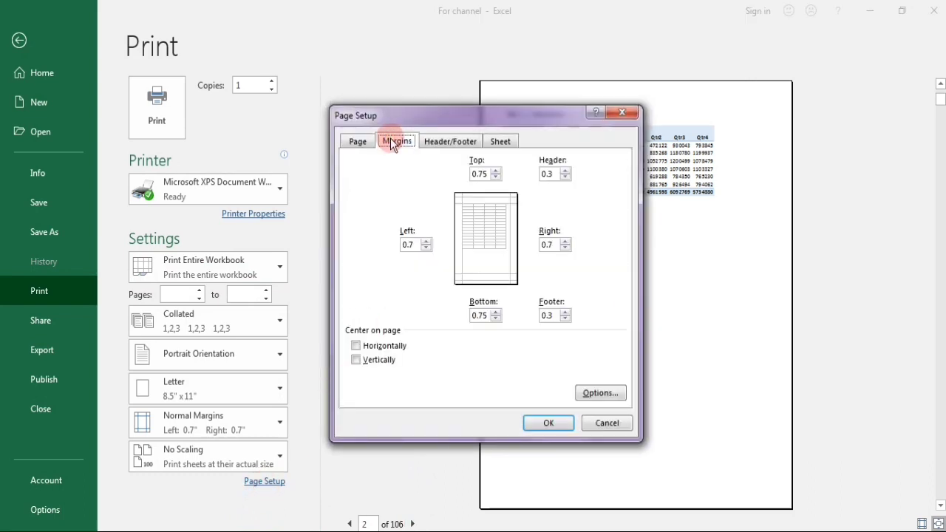
click(543, 422)
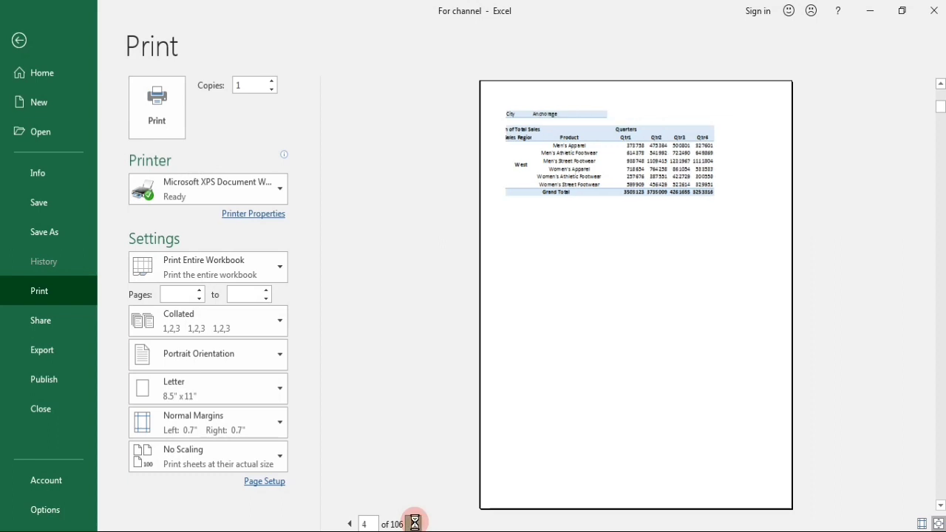
Toggle the margin guides in the print preview and enlarge the previewed page.
click(922, 523)
click(924, 524)
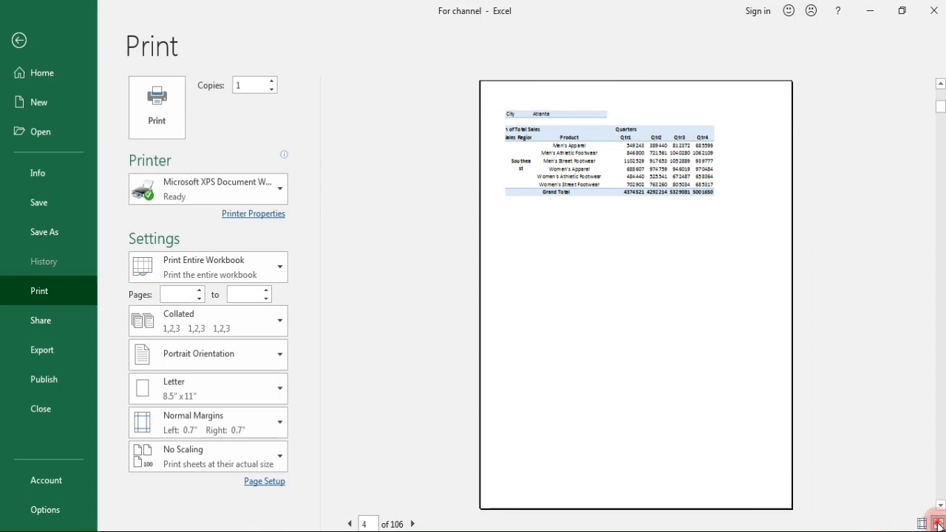
click(937, 523)
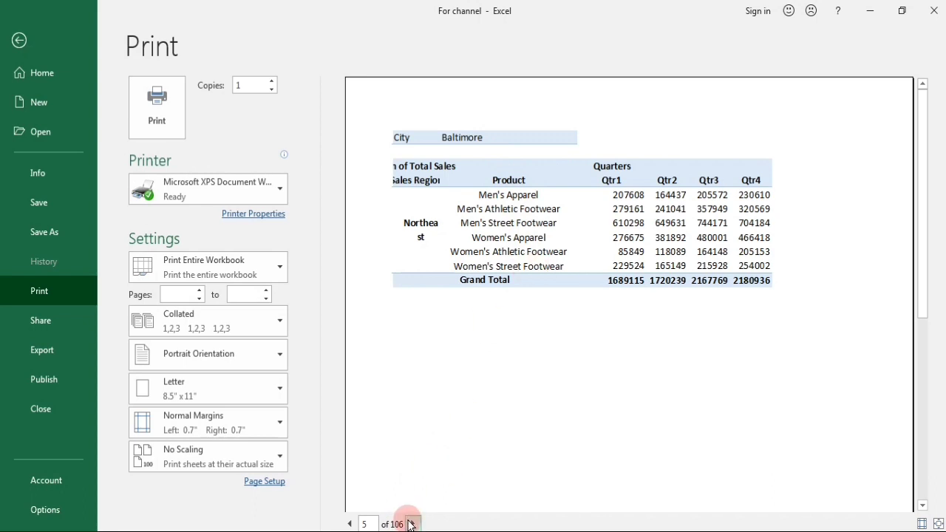
Set the paper size of the Billings page to A4 and advance to the Boise page.
click(282, 390)
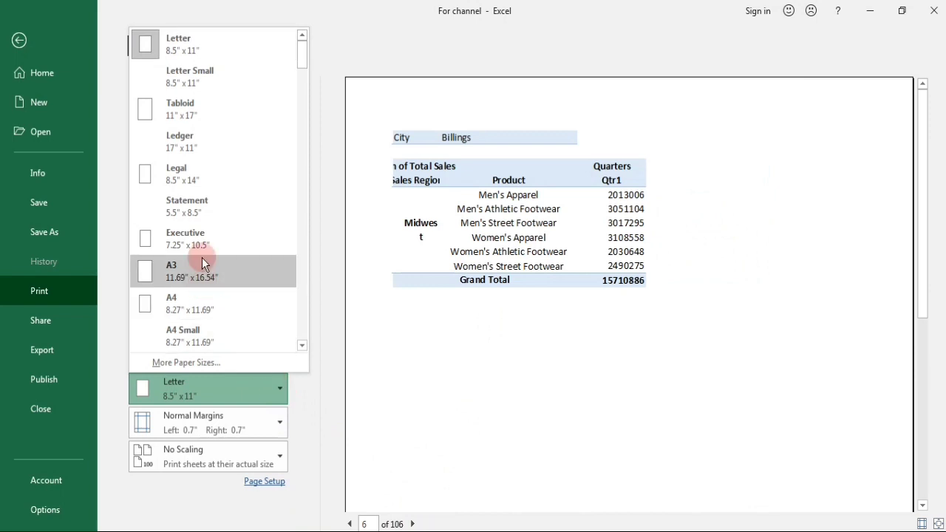
click(209, 312)
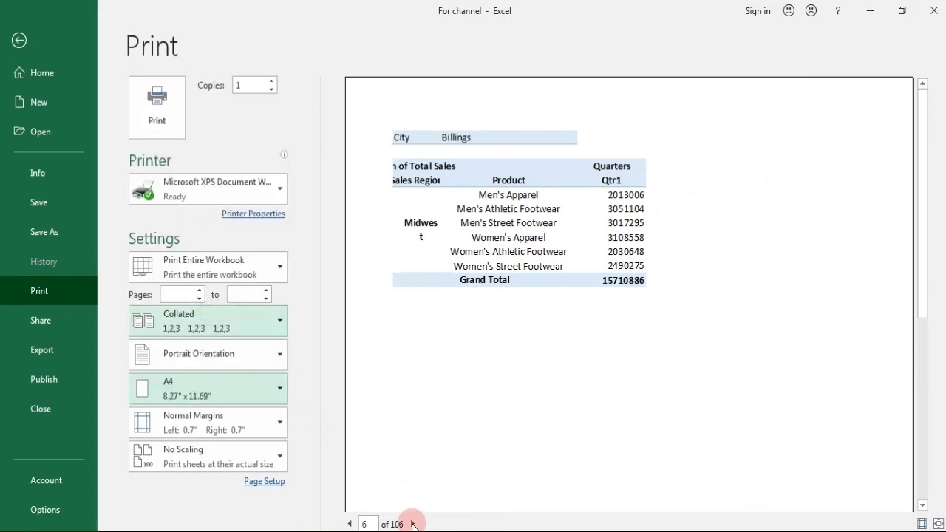
click(412, 524)
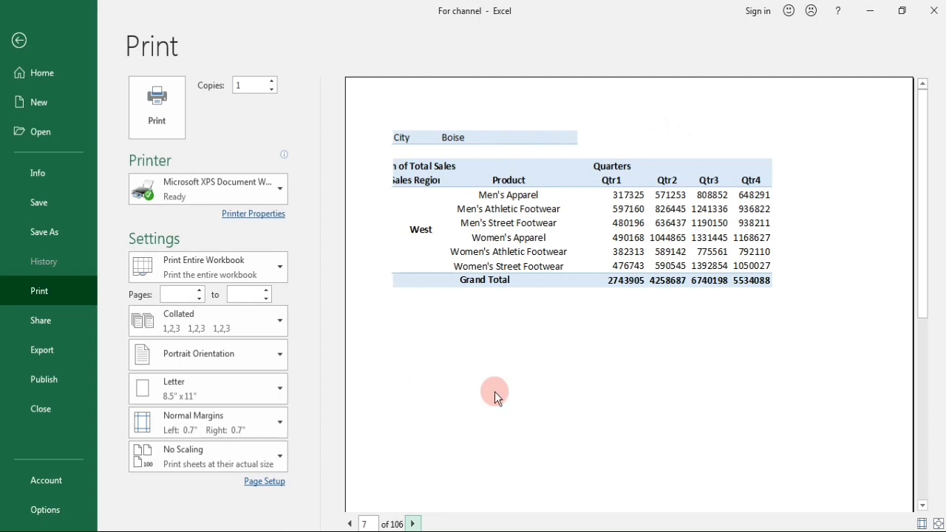
Examine the whole Boise page in the print preview and return to the worksheets.
scroll(495, 397, down, 1)
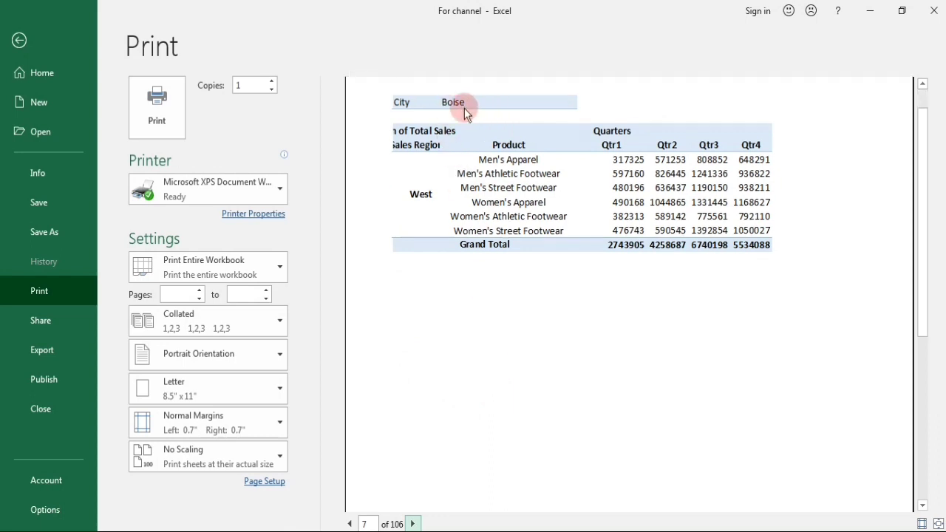
scroll(465, 111, down, 3)
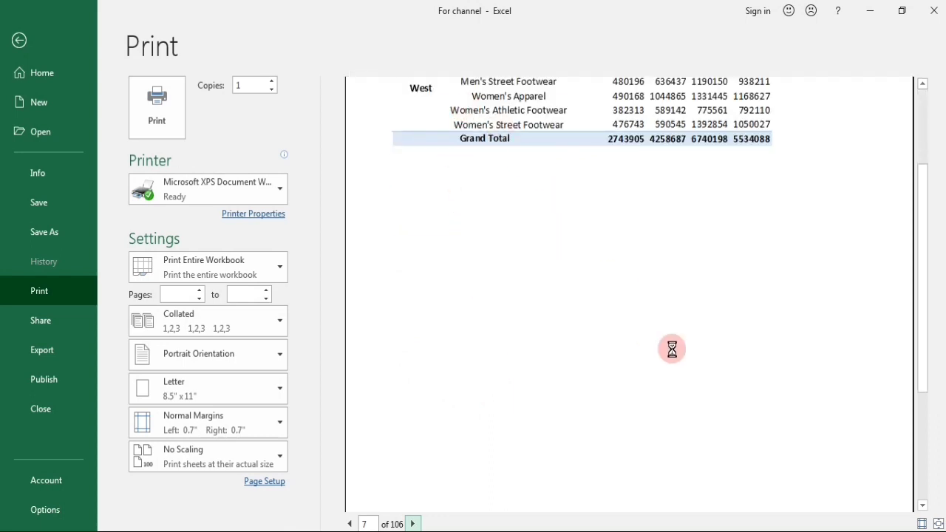
scroll(918, 268, up, 1)
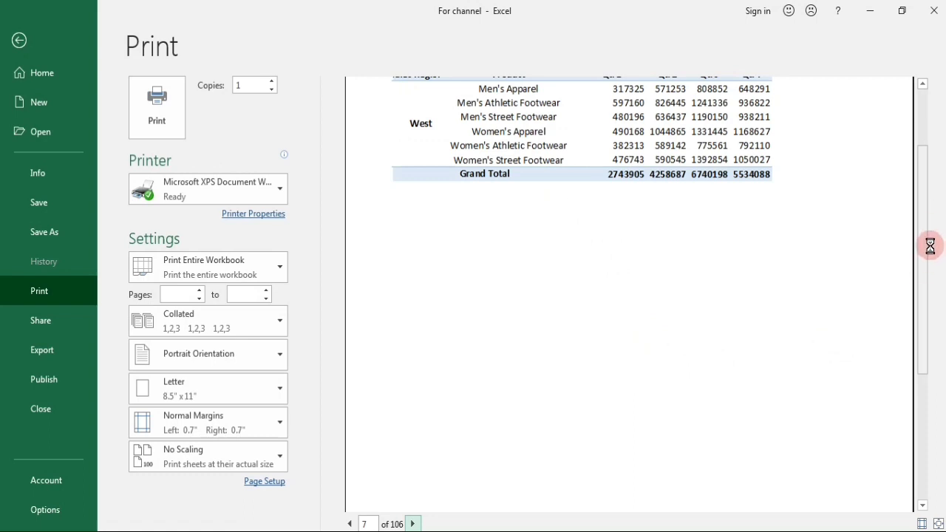
scroll(928, 238, up, 3)
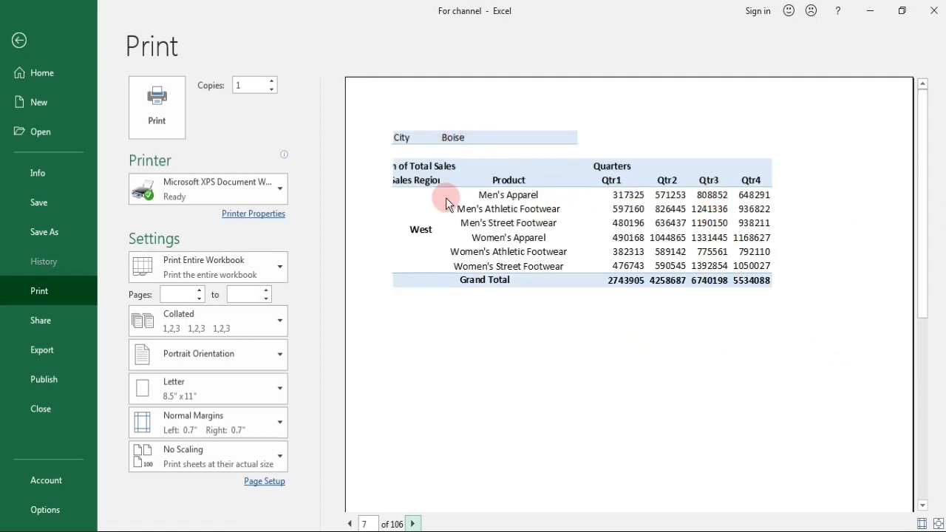
click(20, 42)
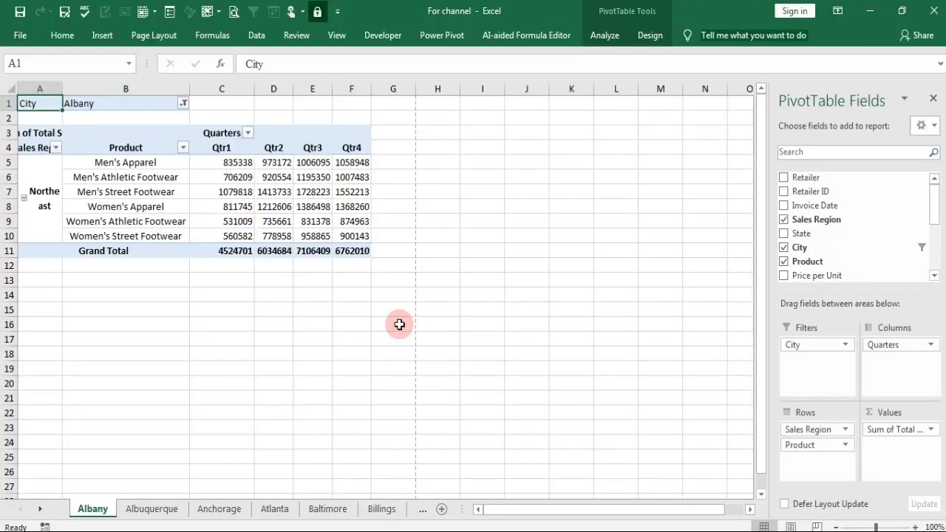
Examine the city worksheets one after another from Anchorage through Boston and Columbus to Honolulu.
click(231, 509)
click(278, 509)
click(376, 509)
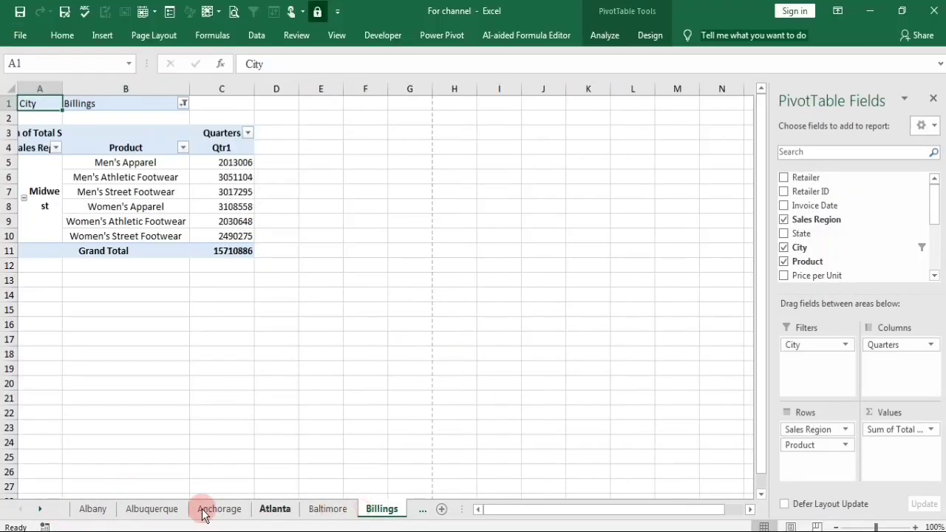
click(425, 514)
click(425, 514)
click(425, 513)
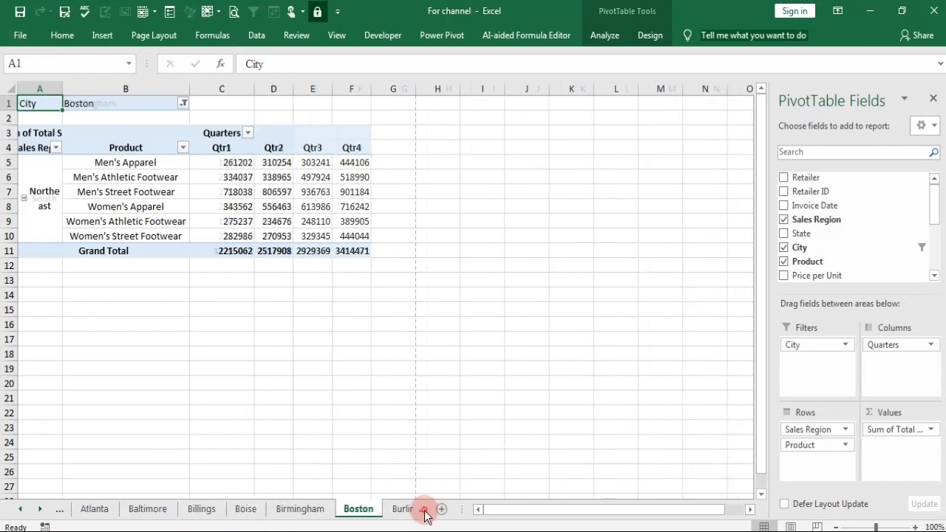
click(425, 514)
click(424, 514)
click(425, 513)
click(425, 513)
click(424, 514)
click(425, 513)
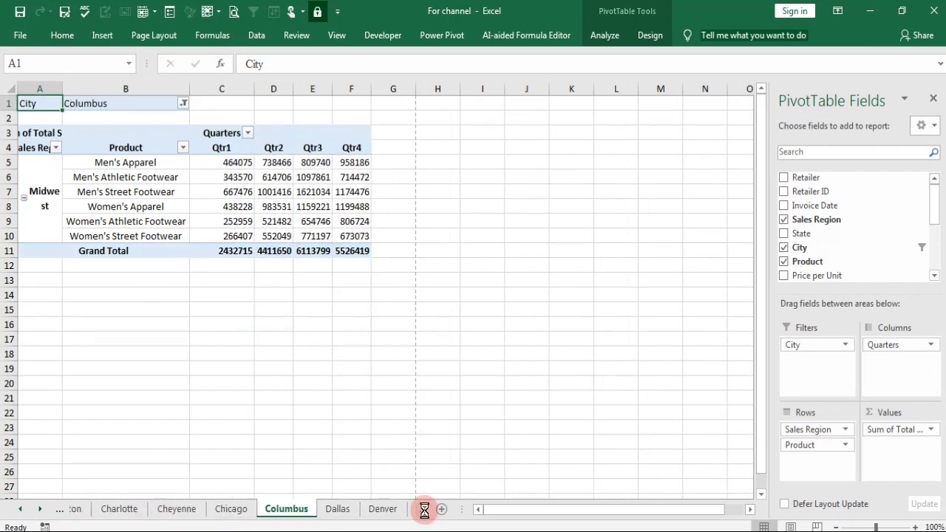
click(425, 513)
click(425, 514)
click(425, 514)
click(425, 514)
AutoFit column A on the Indianapolis worksheet to its contents.
click(425, 514)
click(425, 513)
click(425, 514)
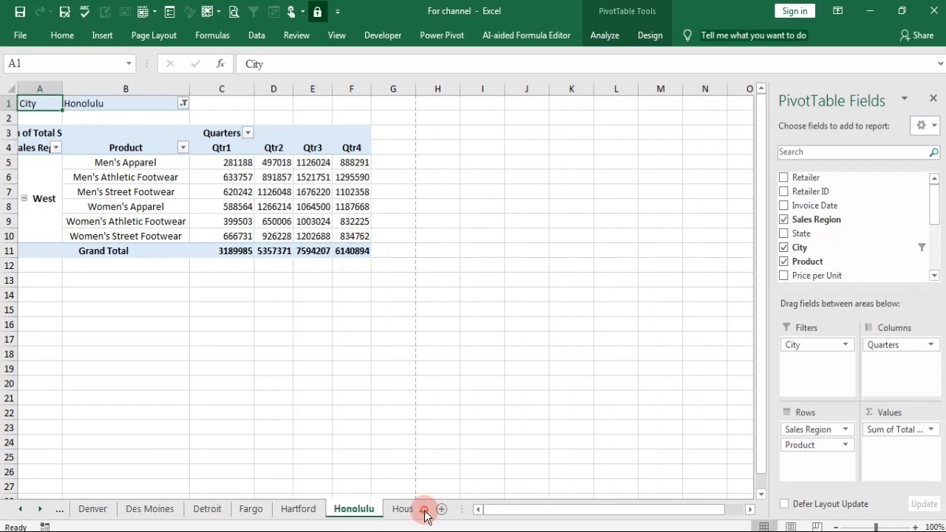
click(425, 513)
click(425, 513)
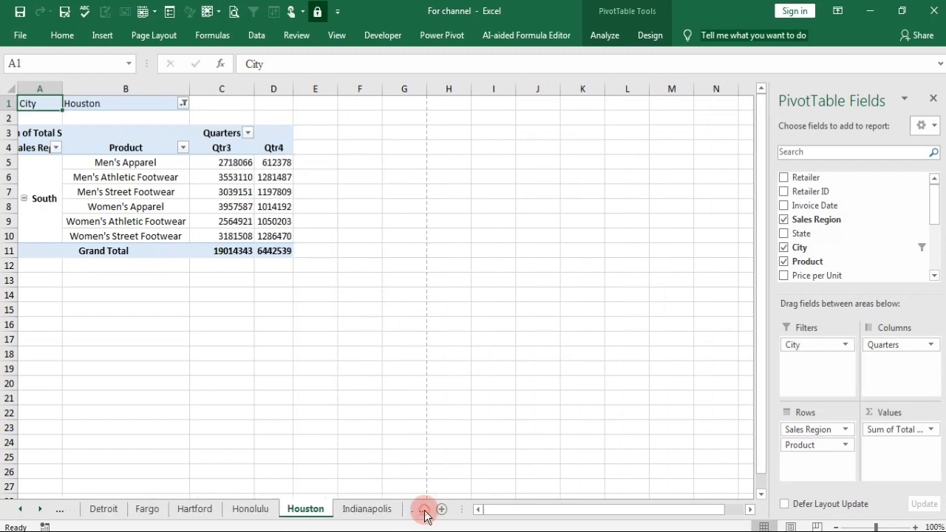
double_click(59, 84)
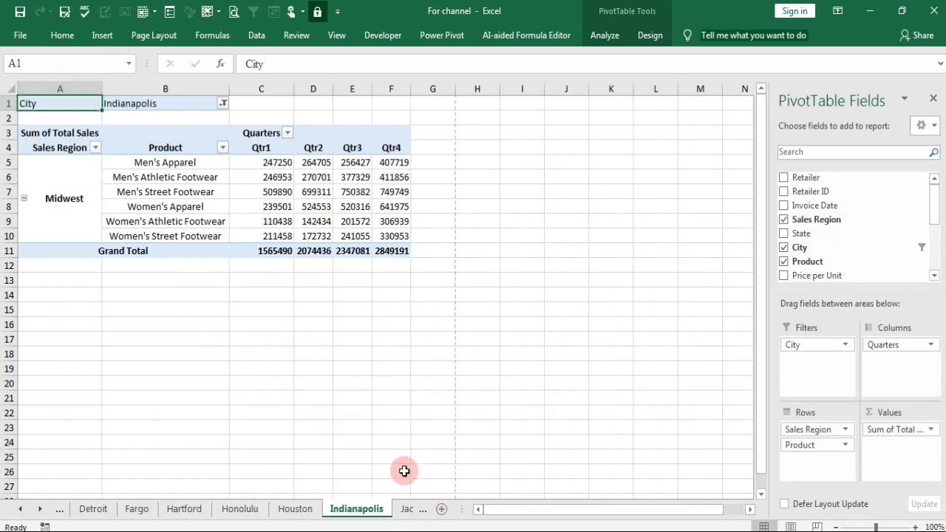
Examine the remaining city worksheets one after another from Jackson through Omaha and Sioux Falls to Wilmington, ending on the blank Sheet56.
click(412, 517)
click(409, 515)
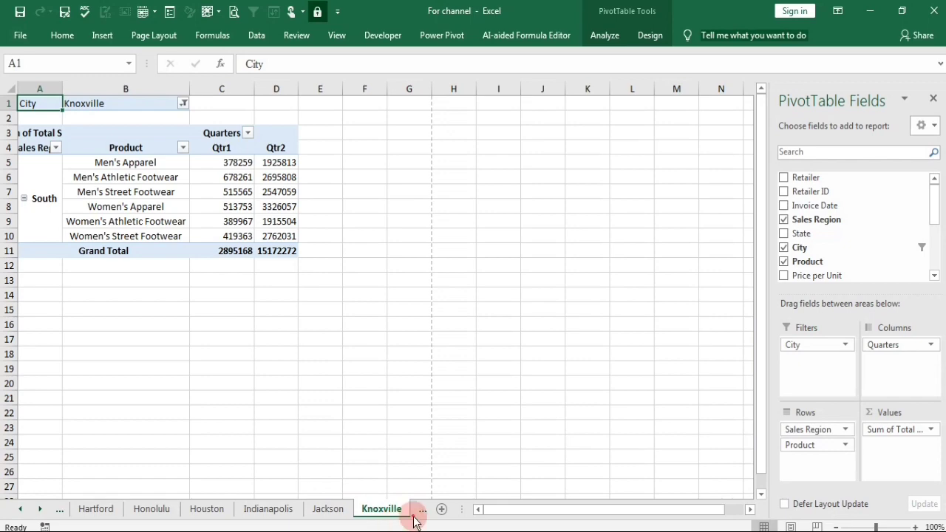
click(418, 516)
click(421, 510)
click(421, 511)
click(422, 513)
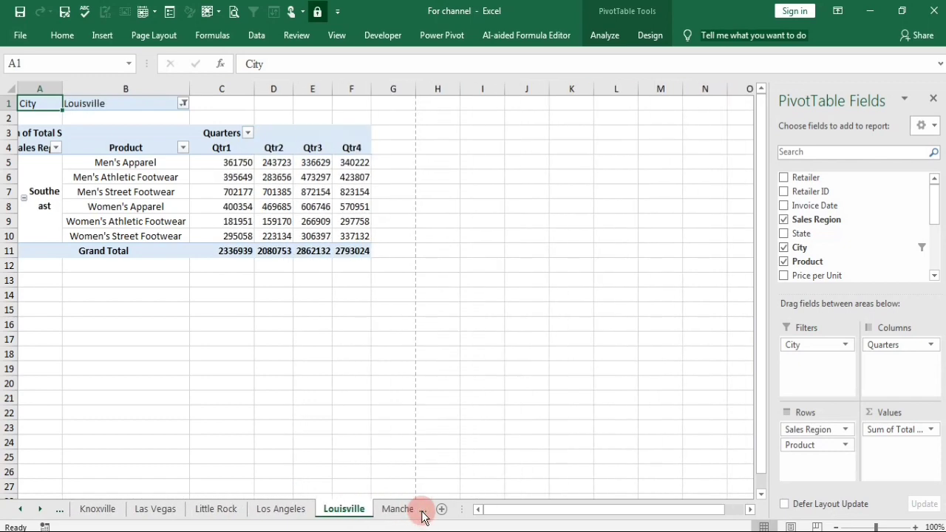
click(422, 511)
click(422, 511)
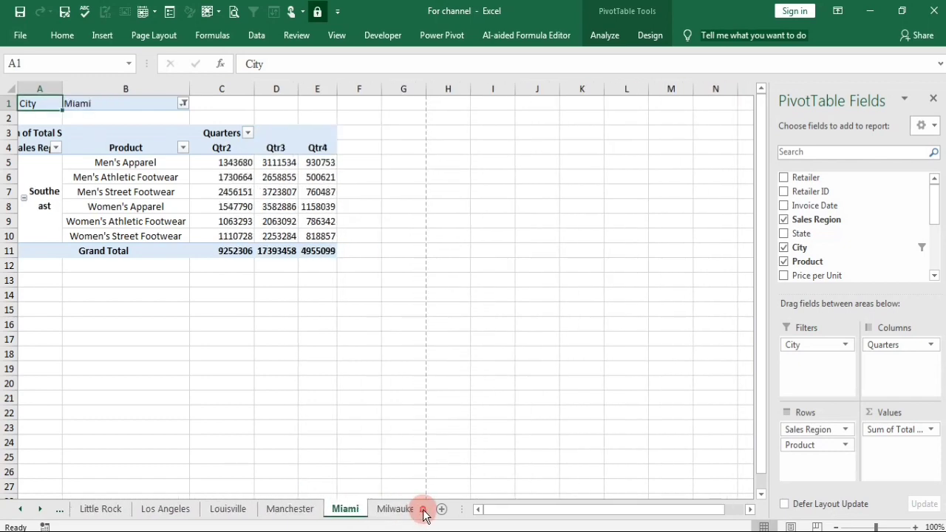
click(423, 511)
click(422, 511)
click(423, 511)
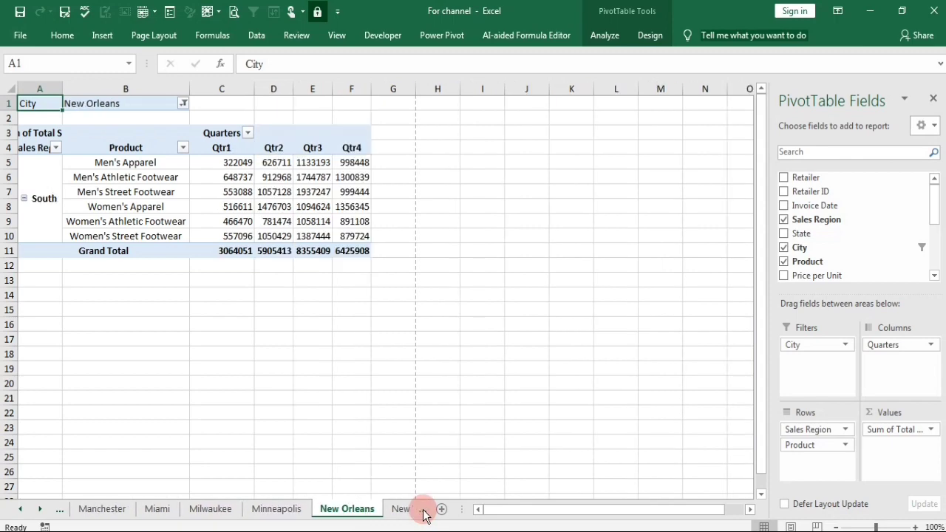
click(423, 512)
click(423, 511)
click(423, 511)
click(423, 512)
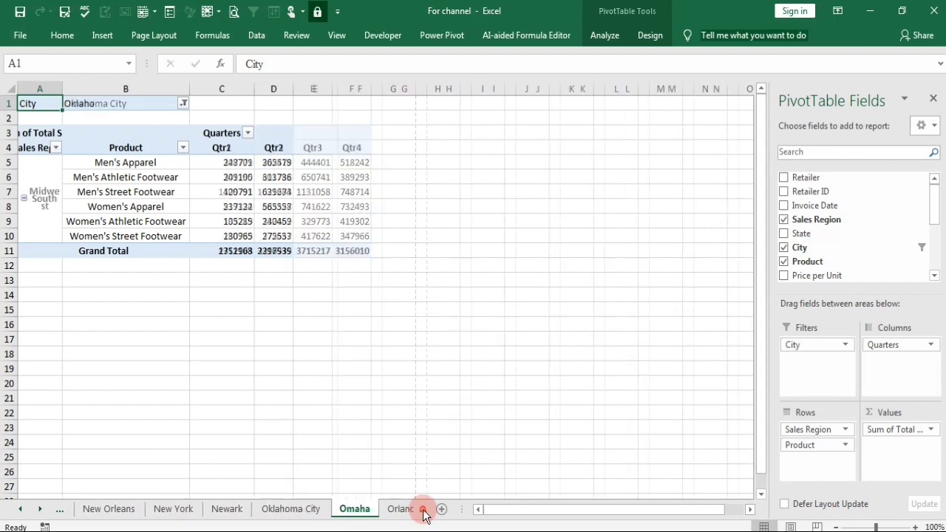
click(423, 511)
click(422, 511)
click(422, 511)
click(423, 512)
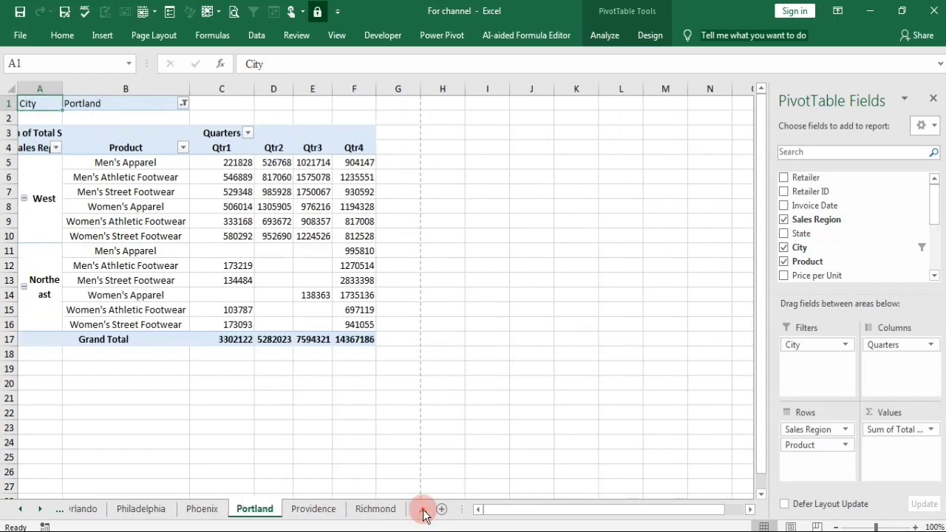
click(422, 511)
click(423, 512)
click(422, 511)
click(422, 511)
click(423, 511)
click(422, 511)
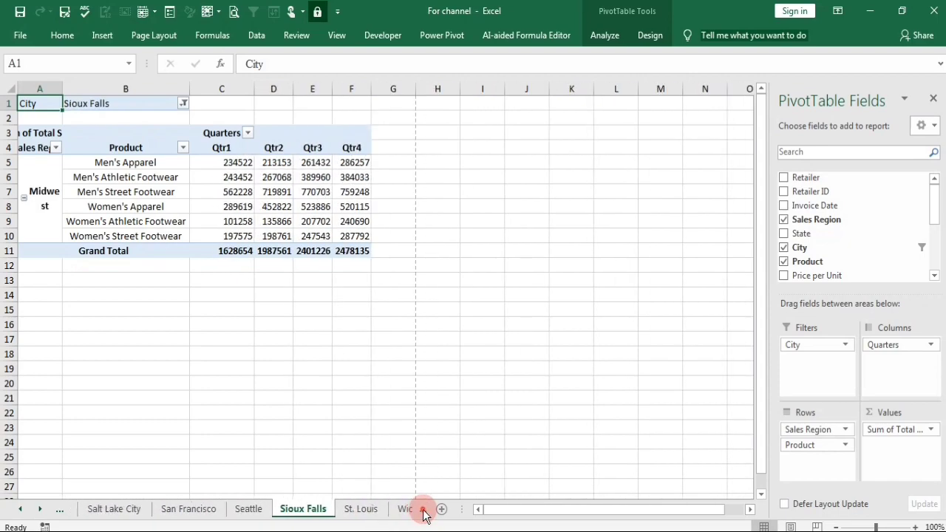
click(423, 511)
click(422, 511)
click(423, 512)
click(423, 512)
click(423, 512)
click(423, 511)
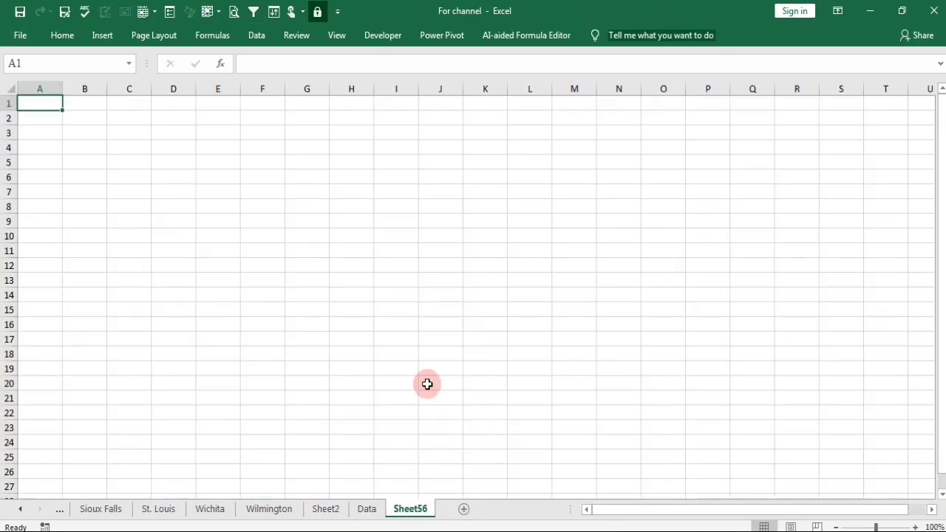
Look at the Data worksheet and the Sioux Falls worksheet, and examine the Sales Database title, column headers and first records on Data.
click(365, 510)
click(327, 282)
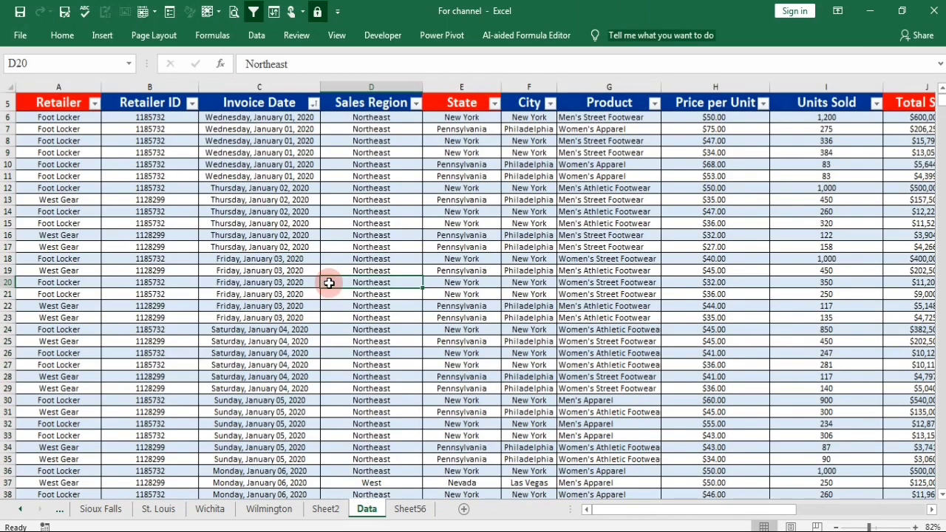
click(82, 510)
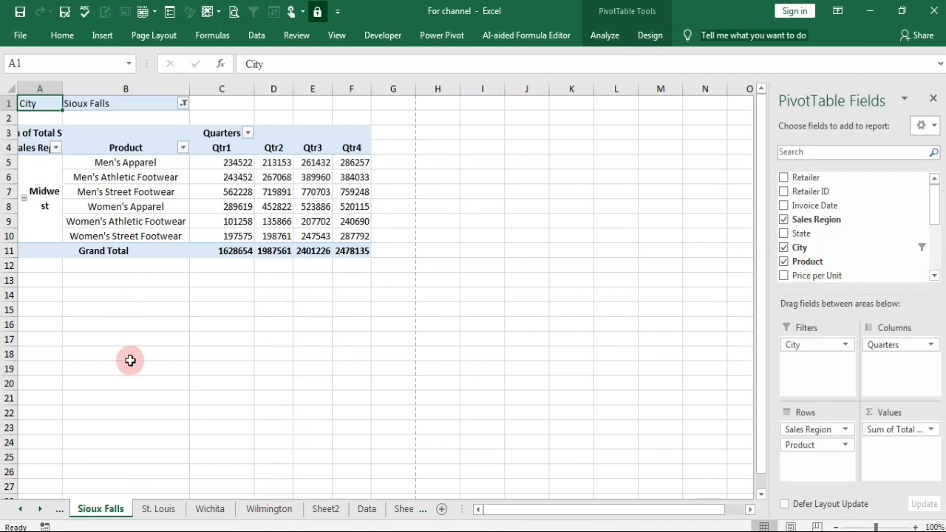
click(364, 509)
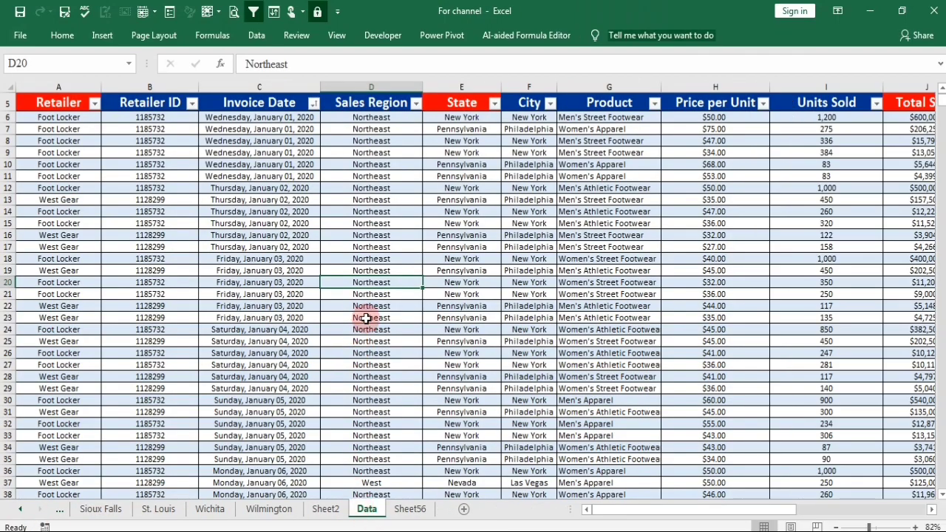
scroll(369, 318, up, 2)
scroll(211, 284, down, 1)
scroll(213, 284, up, 1)
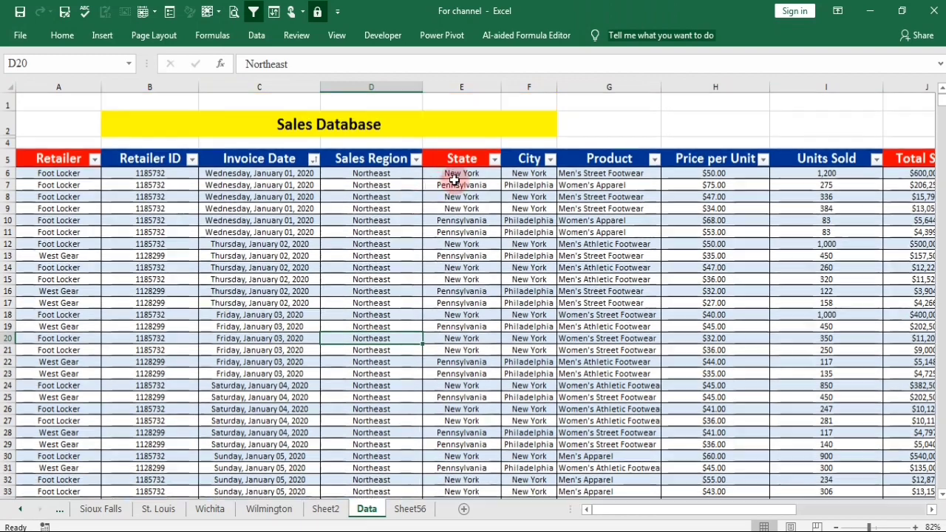
drag(666, 511, 623, 521)
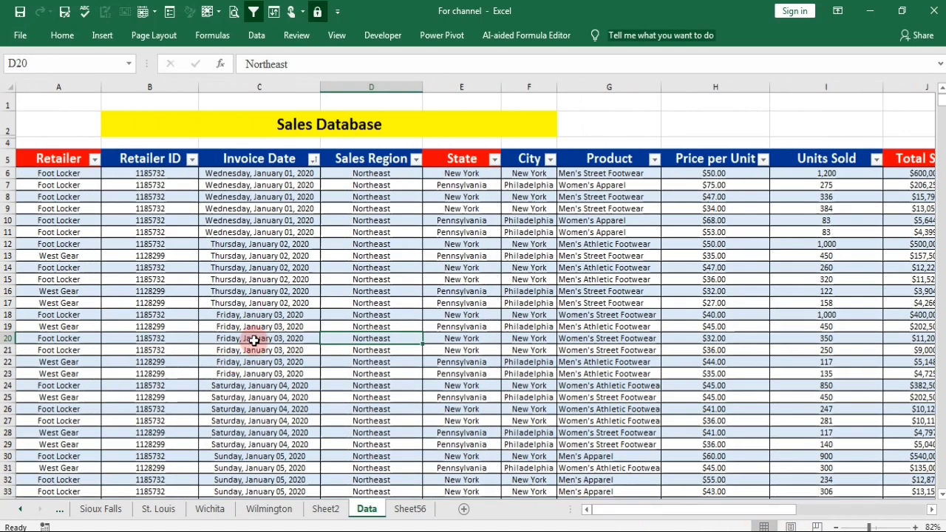